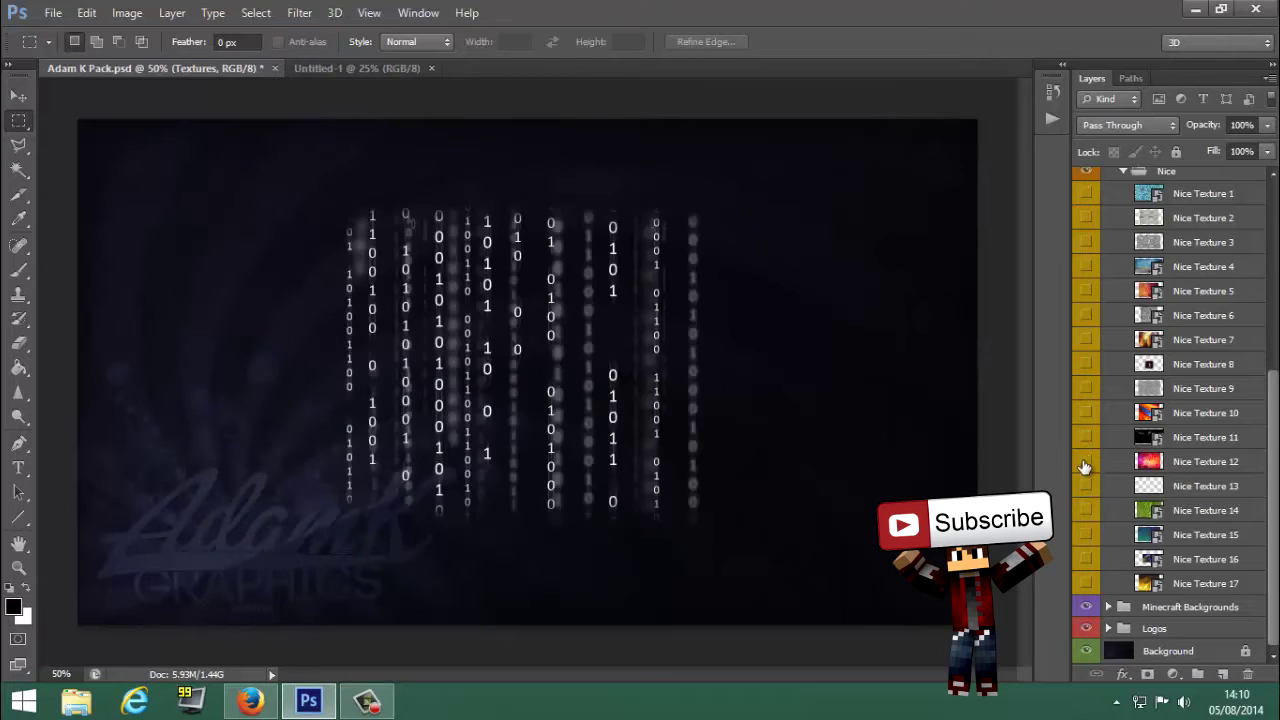
Show the Nice Texture 12 layer in the pack and copy it into the Untitled-1 document with the Move tool
key(v)
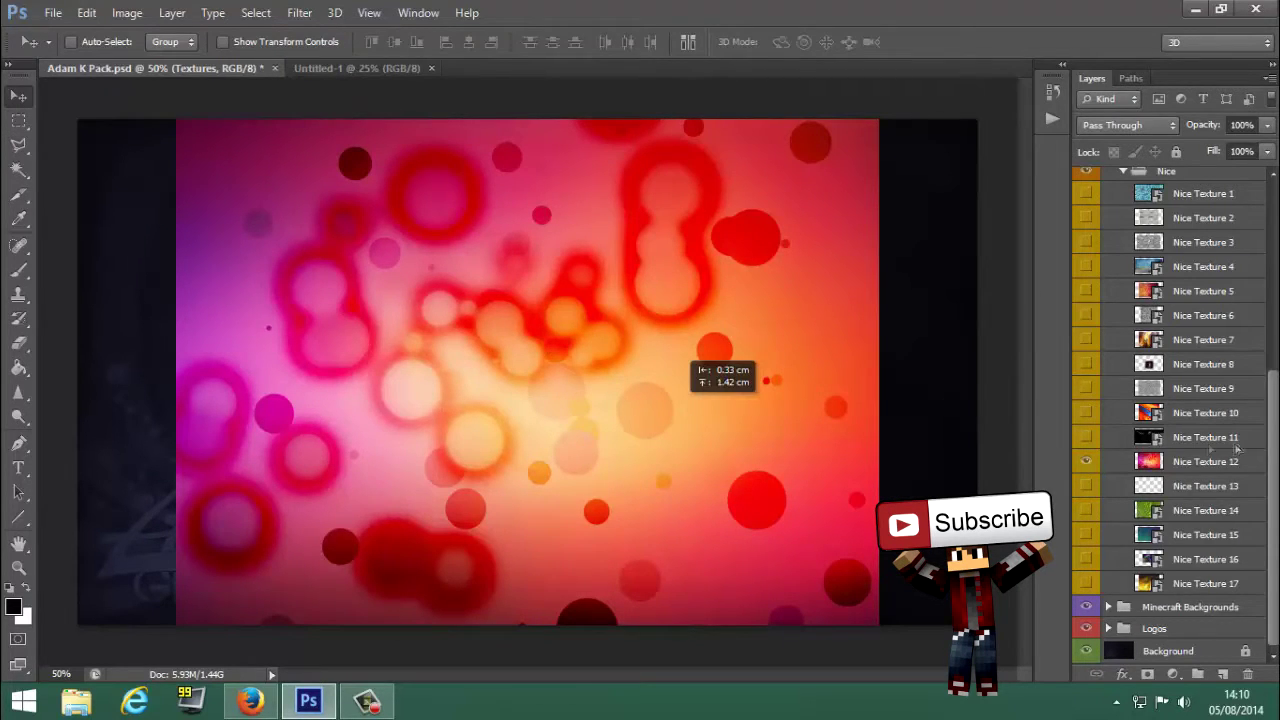
click(1172, 463)
click(1186, 580)
drag(379, 295, 406, 227)
drag(459, 289, 480, 437)
Enlarge Nice Texture 12 with Free Transform until it fills the whole square canvas
key(ctrl+t)
drag(677, 214, 896, 56)
drag(321, 540, 176, 664)
drag(419, 527, 419, 561)
key(Return)
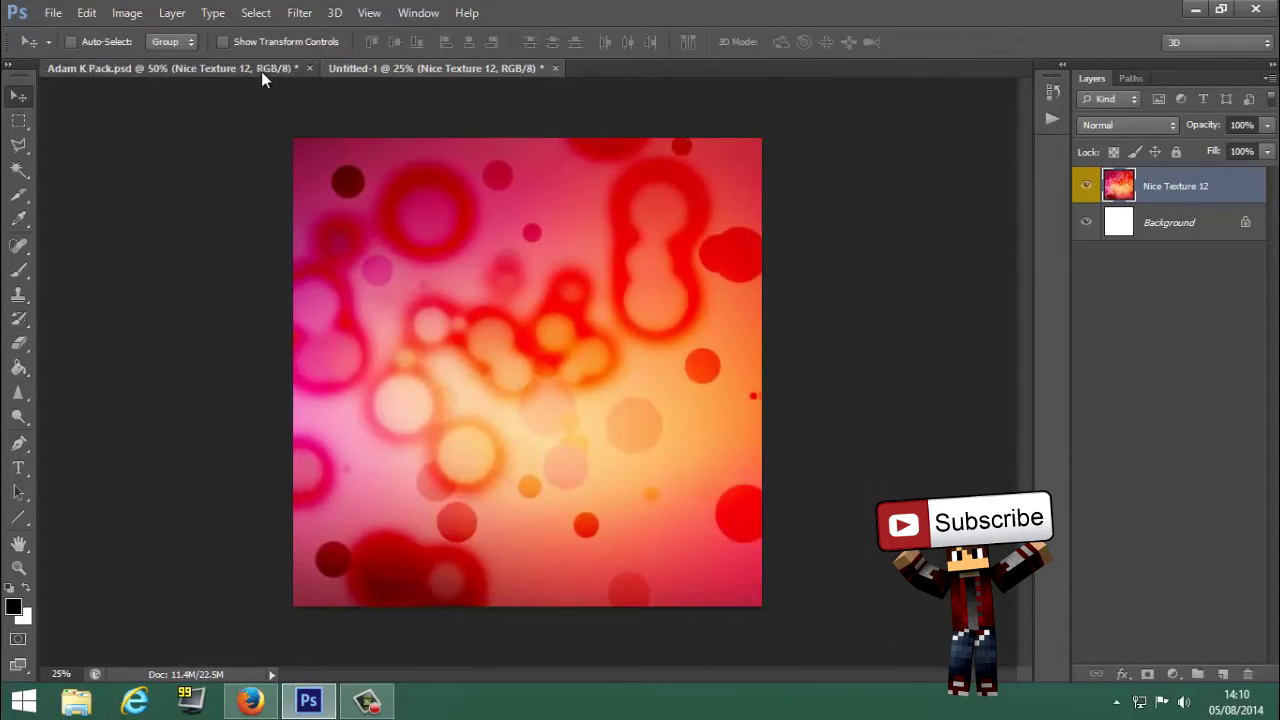
Preview the effects in the pack's Colour Corrections group one at a time, from AdamKbright to Bit Too Sunny
click(261, 71)
click(1116, 366)
click(1108, 398)
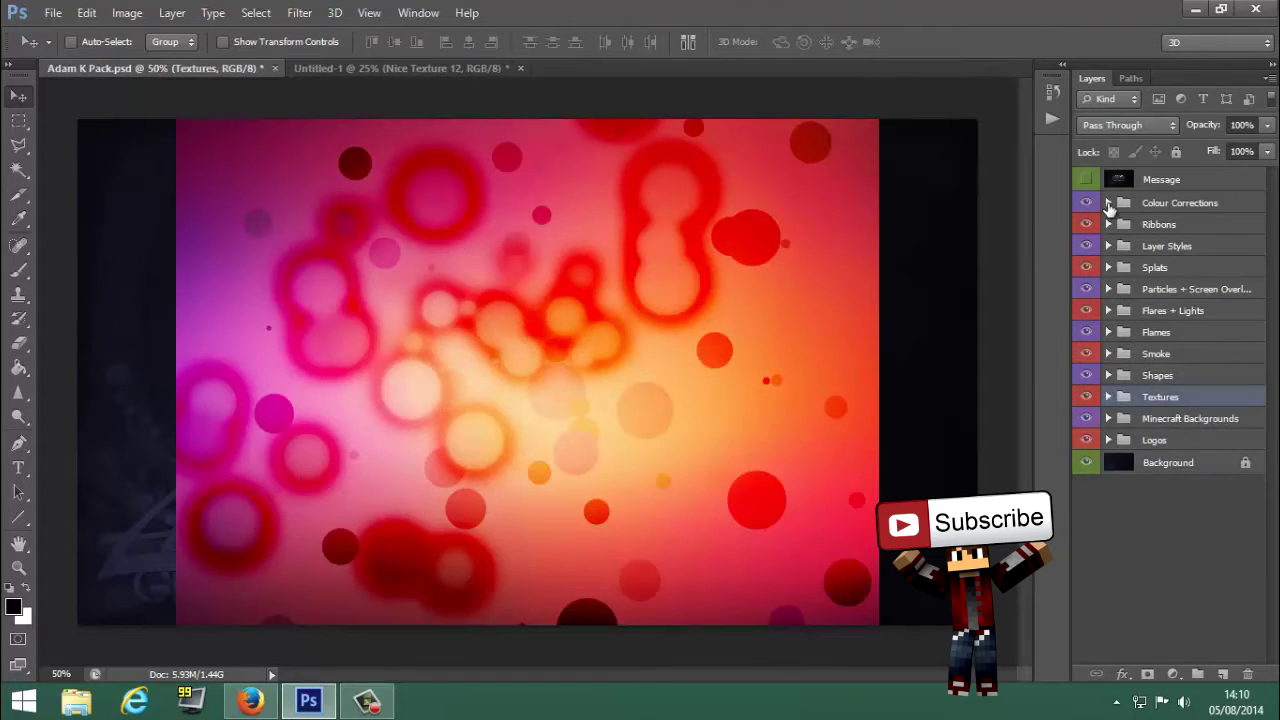
click(1108, 203)
click(1085, 312)
click(1085, 312)
click(1087, 333)
click(1087, 333)
click(1086, 375)
click(1086, 375)
click(1087, 403)
click(1087, 405)
click(1088, 437)
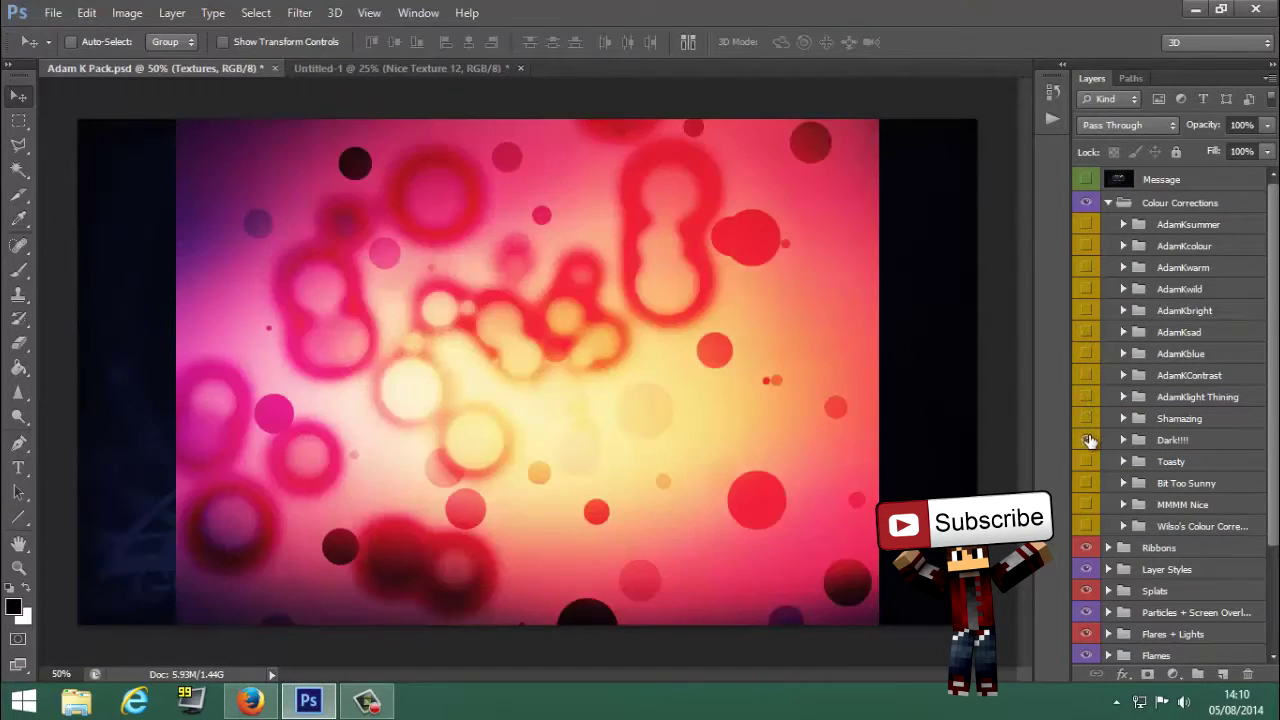
click(1088, 437)
click(1086, 462)
click(1086, 462)
click(1087, 485)
click(1087, 489)
click(1088, 465)
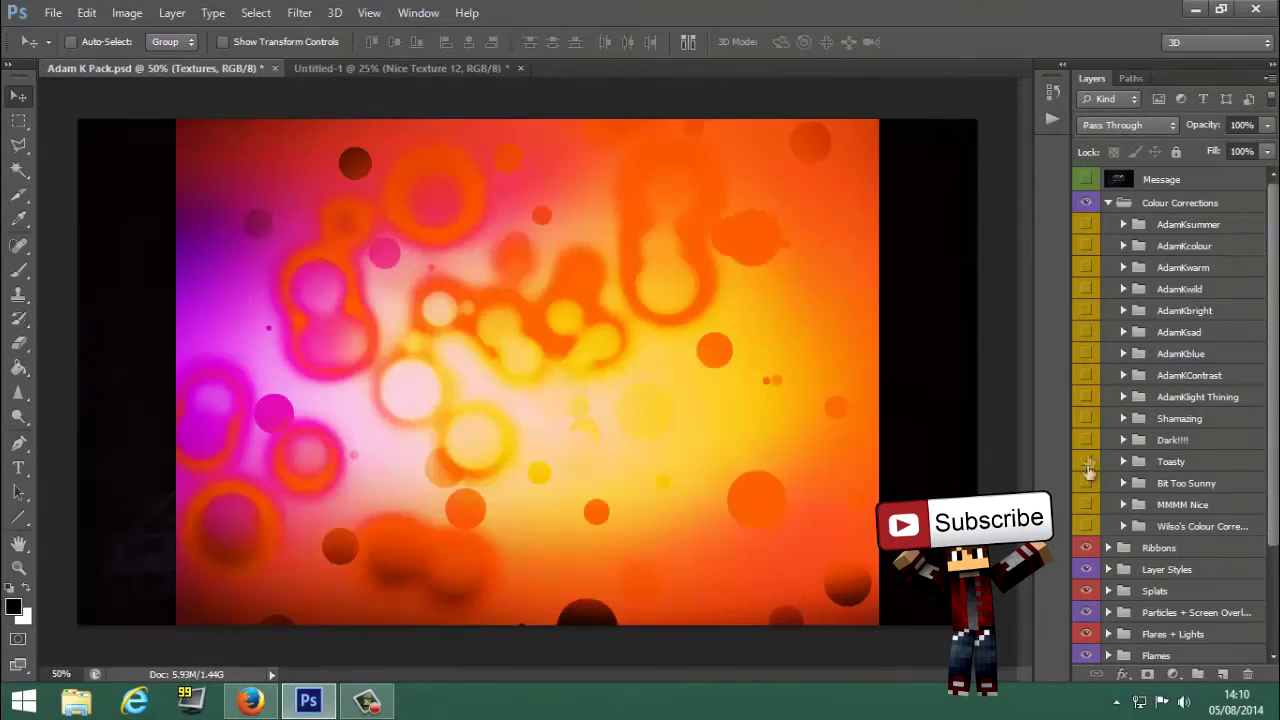
click(1088, 465)
Copy the AdamKsummer colour correction from the pack into Untitled-1, and collapse the pack's Colour Corrections group
click(1089, 229)
click(1089, 229)
click(1088, 226)
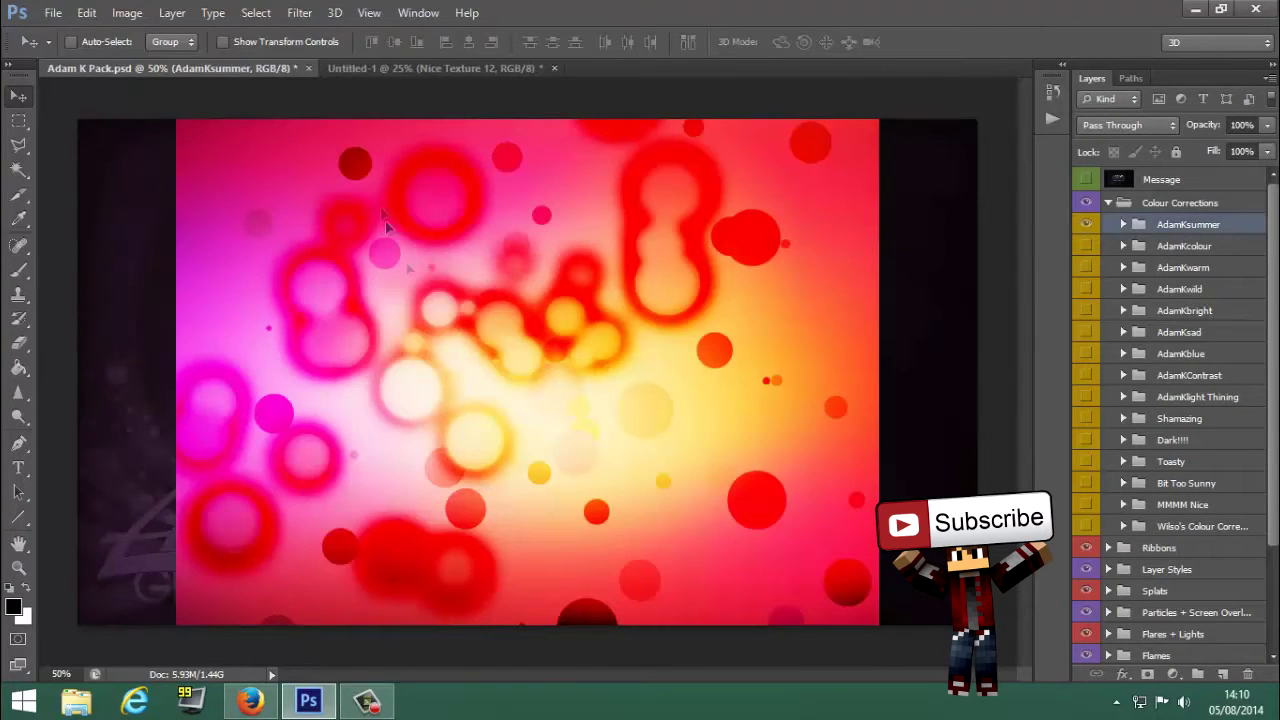
click(375, 69)
click(287, 70)
click(1123, 224)
click(1123, 224)
click(1108, 203)
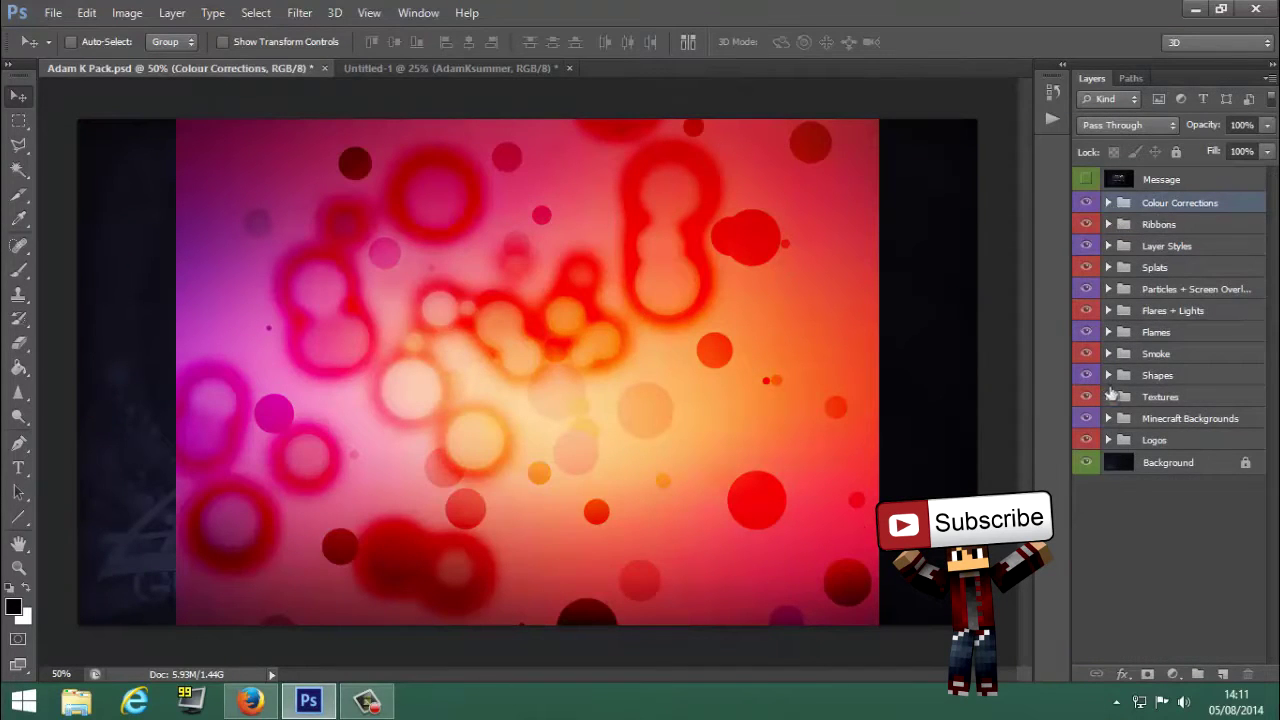
Expand the Nice subgroup of the pack's Textures group and hide Nice Texture 12
click(1108, 396)
click(1122, 483)
scroll(1117, 493, down, 8)
scroll(1118, 462, up, 4)
click(1124, 345)
click(1123, 505)
scroll(1125, 512, down, 5)
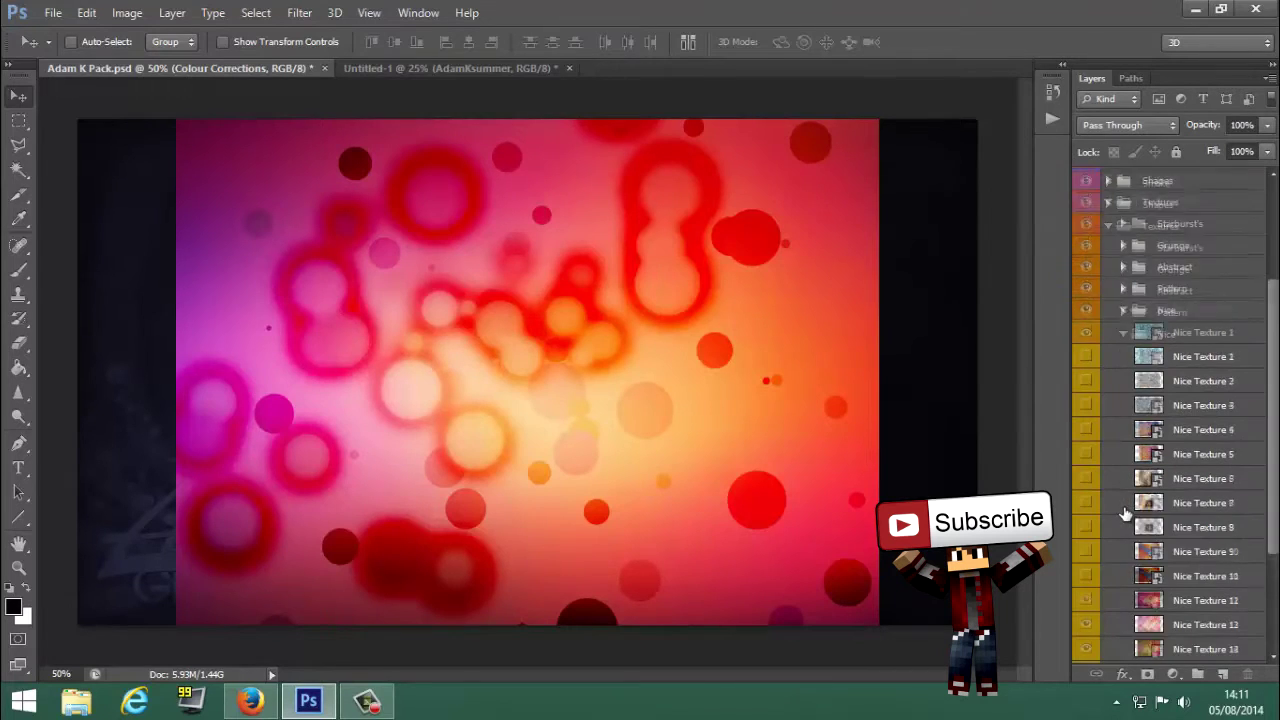
click(1086, 551)
Preview Nice Texture 1 and Nice Texture 2, and collapse the Nice subgroup
click(1086, 284)
click(1086, 284)
click(1085, 283)
click(1085, 307)
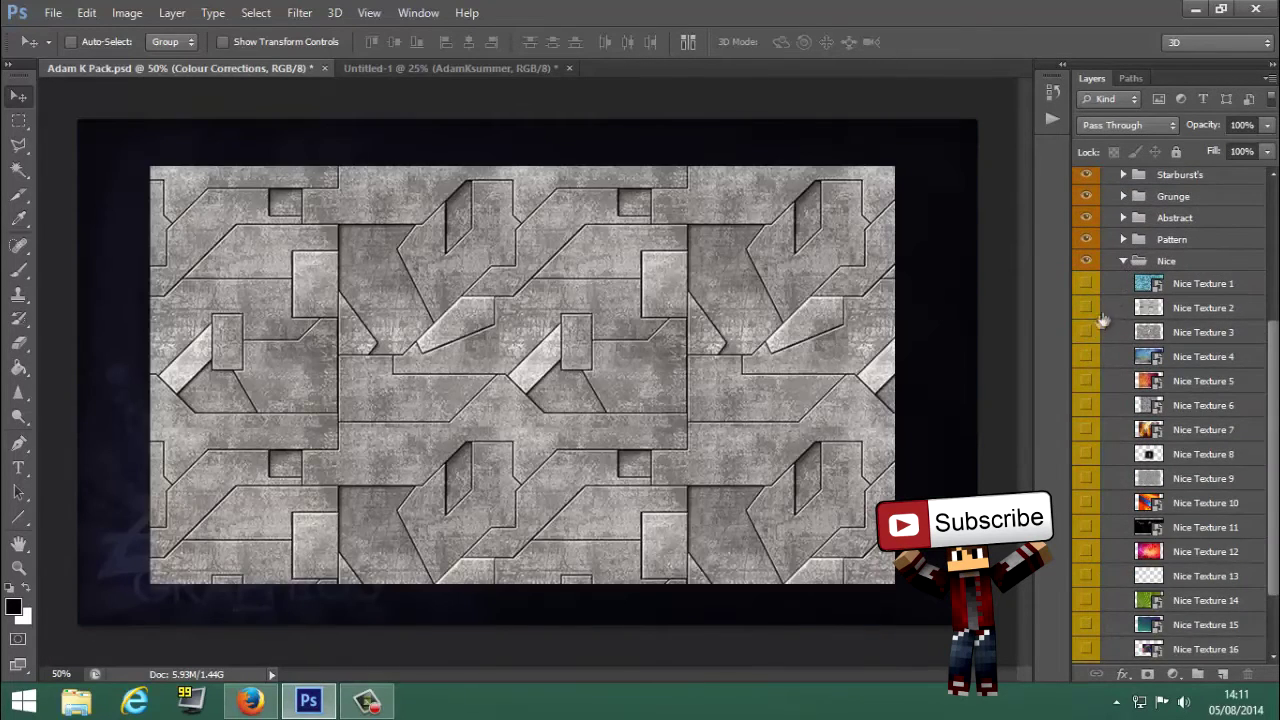
click(1085, 307)
click(1123, 260)
Place the amy 1_0005 character render into the Untitled-1 document
click(400, 68)
click(53, 12)
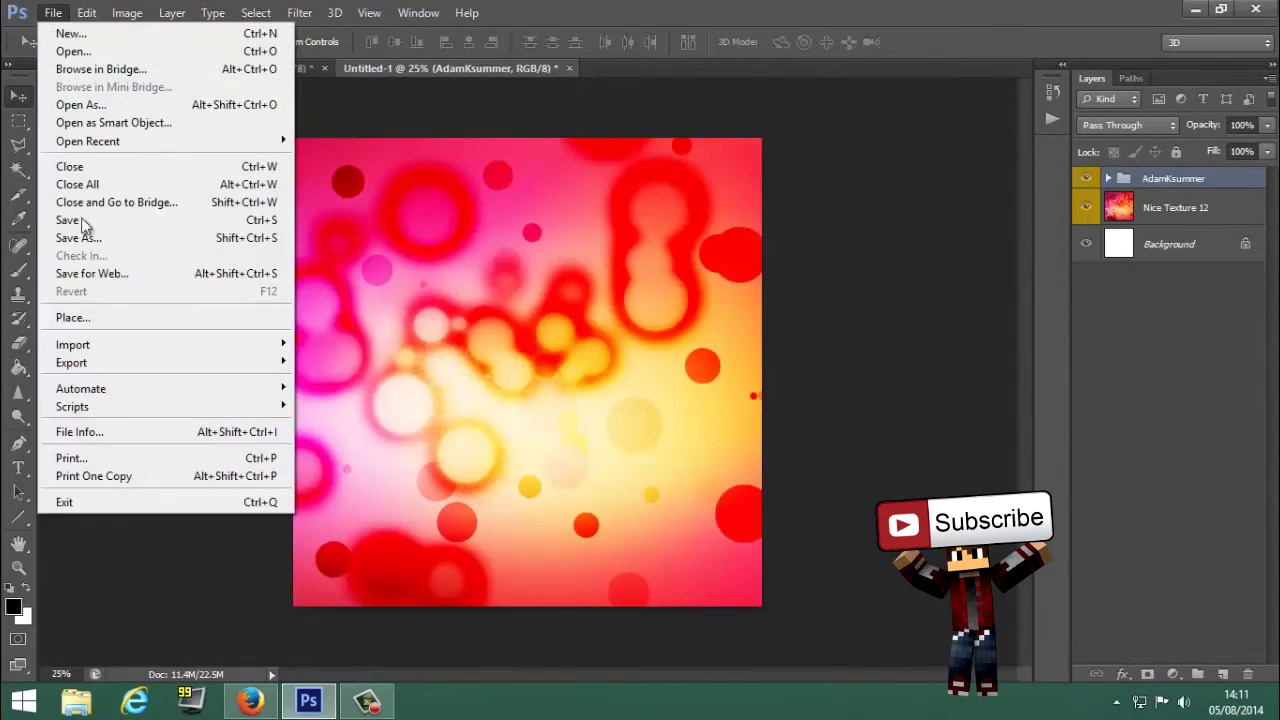
click(57, 314)
double_click(660, 208)
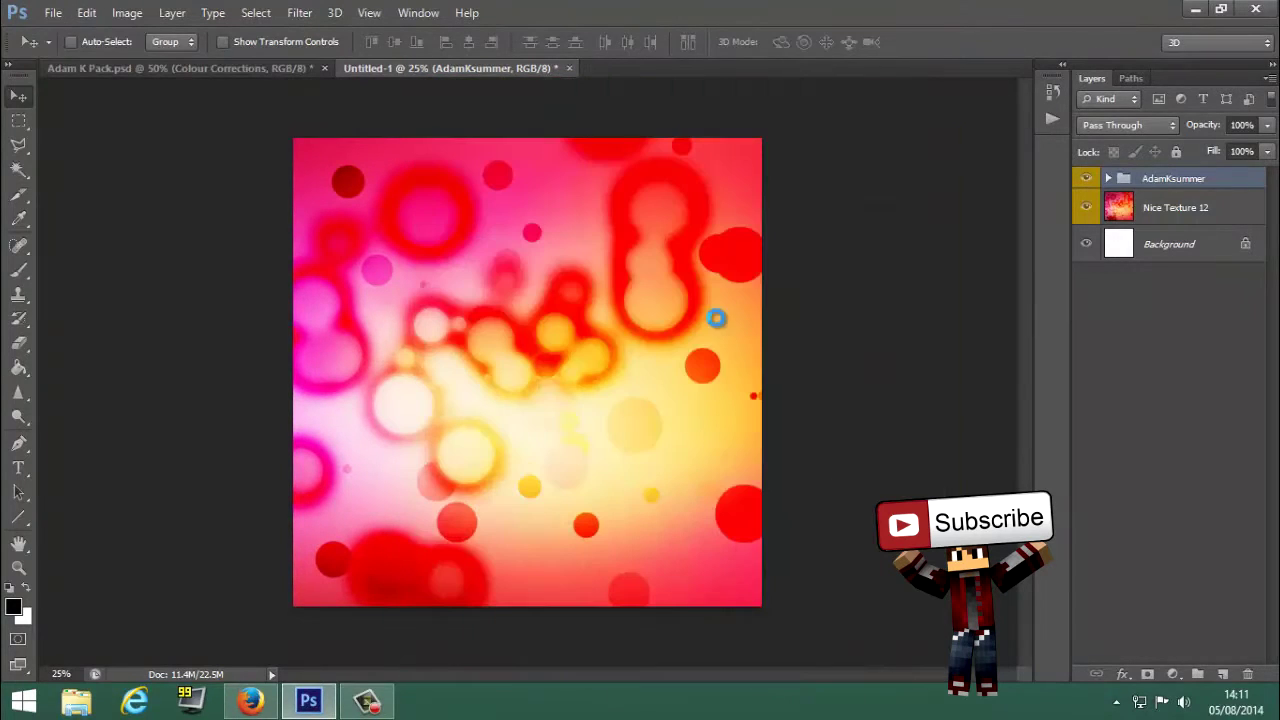
Enlarge the placed character render and position it near the middle of the canvas
drag(761, 242, 951, 133)
drag(288, 506, 58, 636)
drag(499, 559, 493, 556)
key(Return)
key(Return)
drag(479, 477, 487, 481)
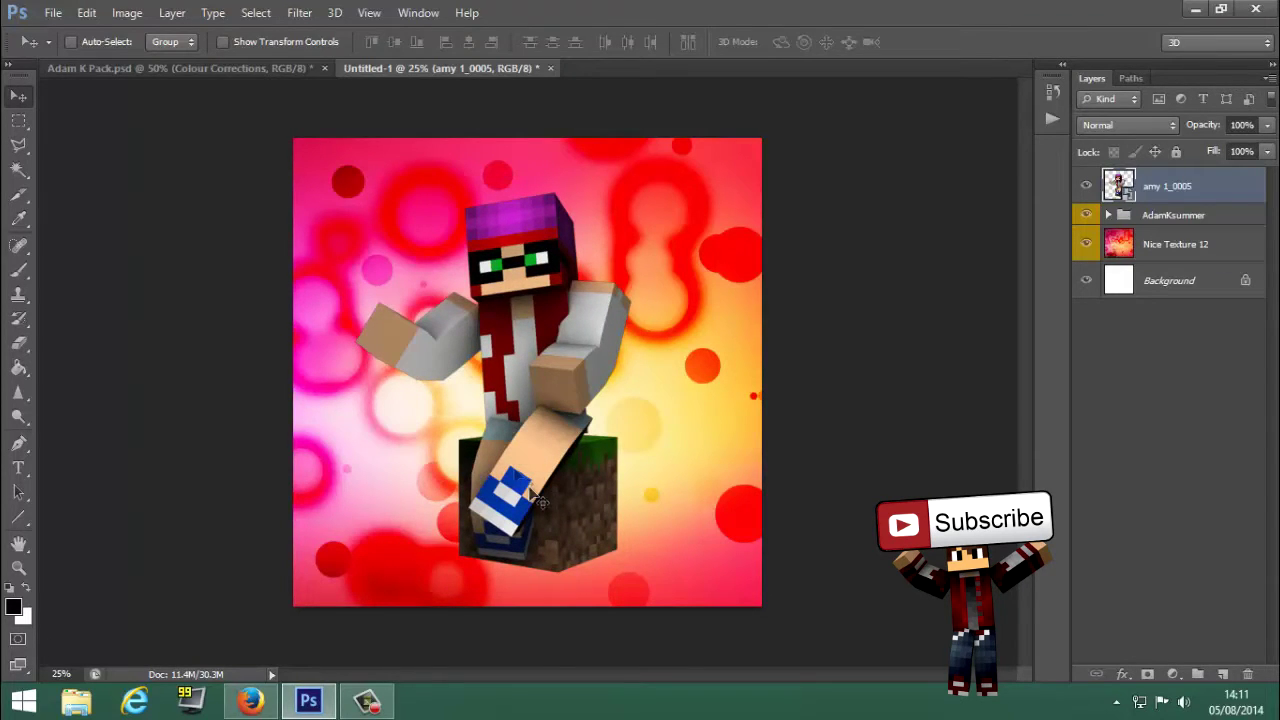
Copy the Sunbeam 1 layer from the pack's Flares + Lights group, Sunbeams subgroup, into Untitled-1
click(205, 68)
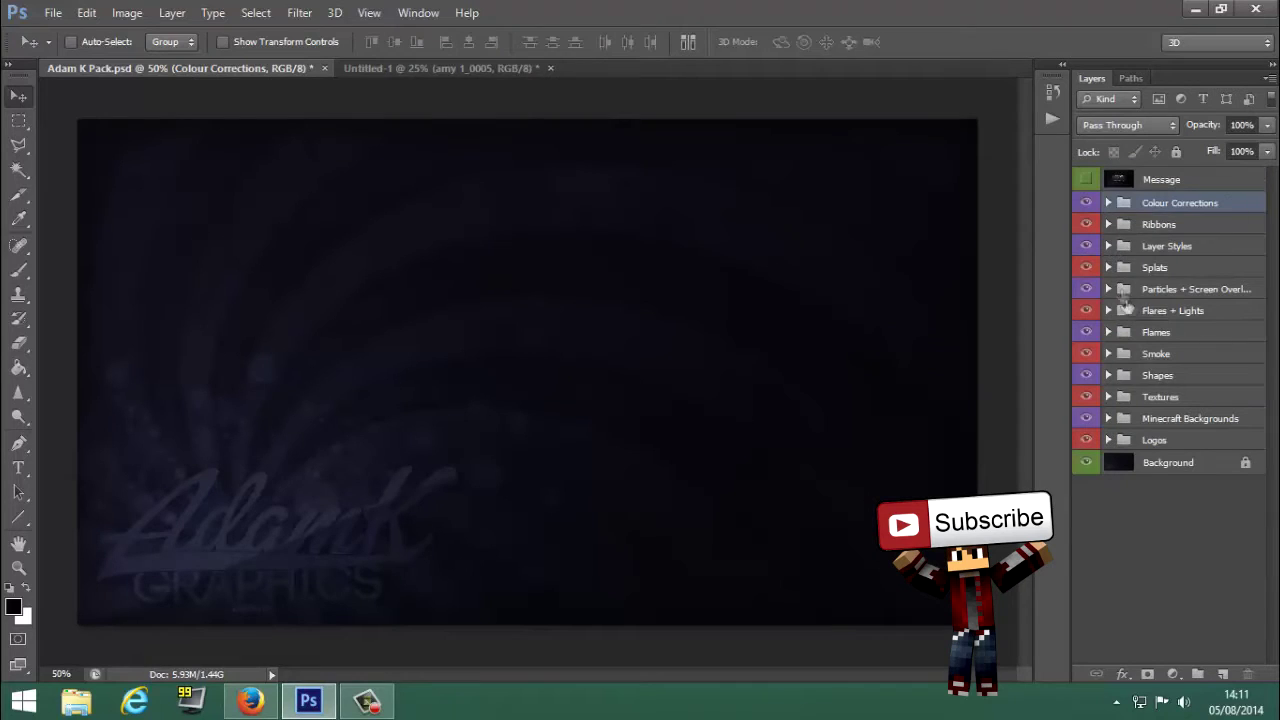
click(1146, 311)
click(1108, 310)
click(1145, 337)
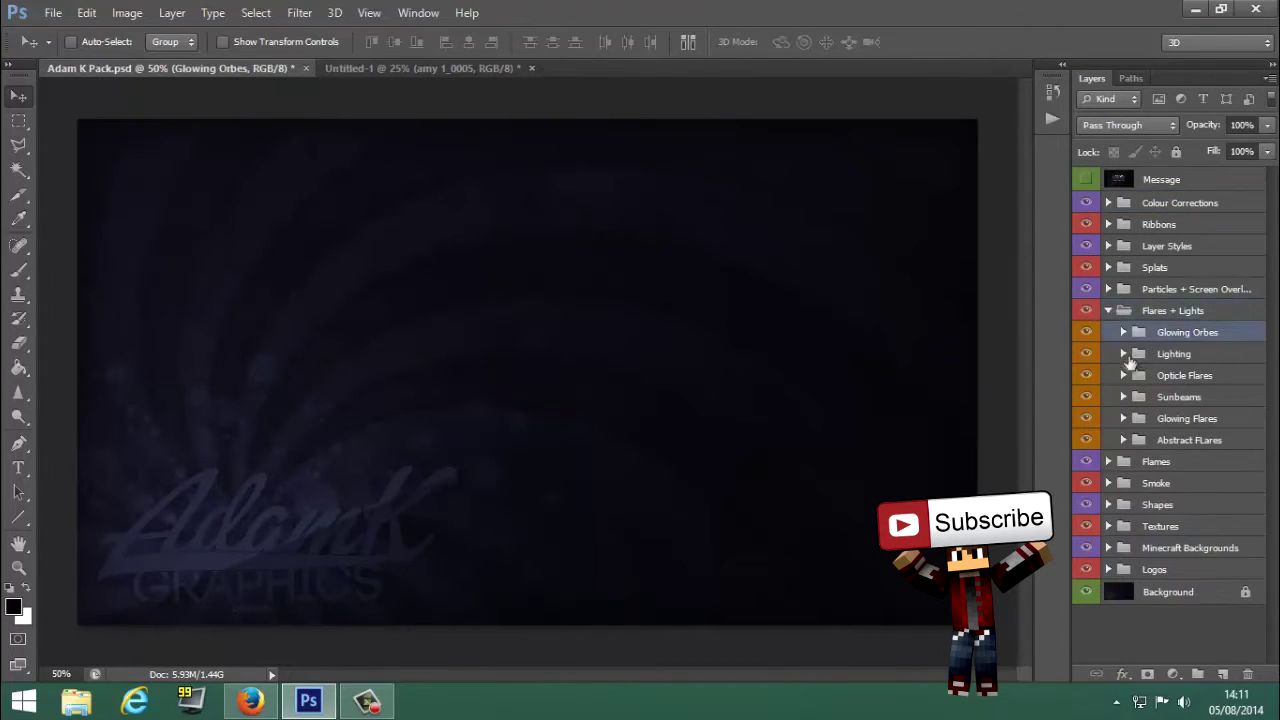
click(1123, 397)
click(1086, 443)
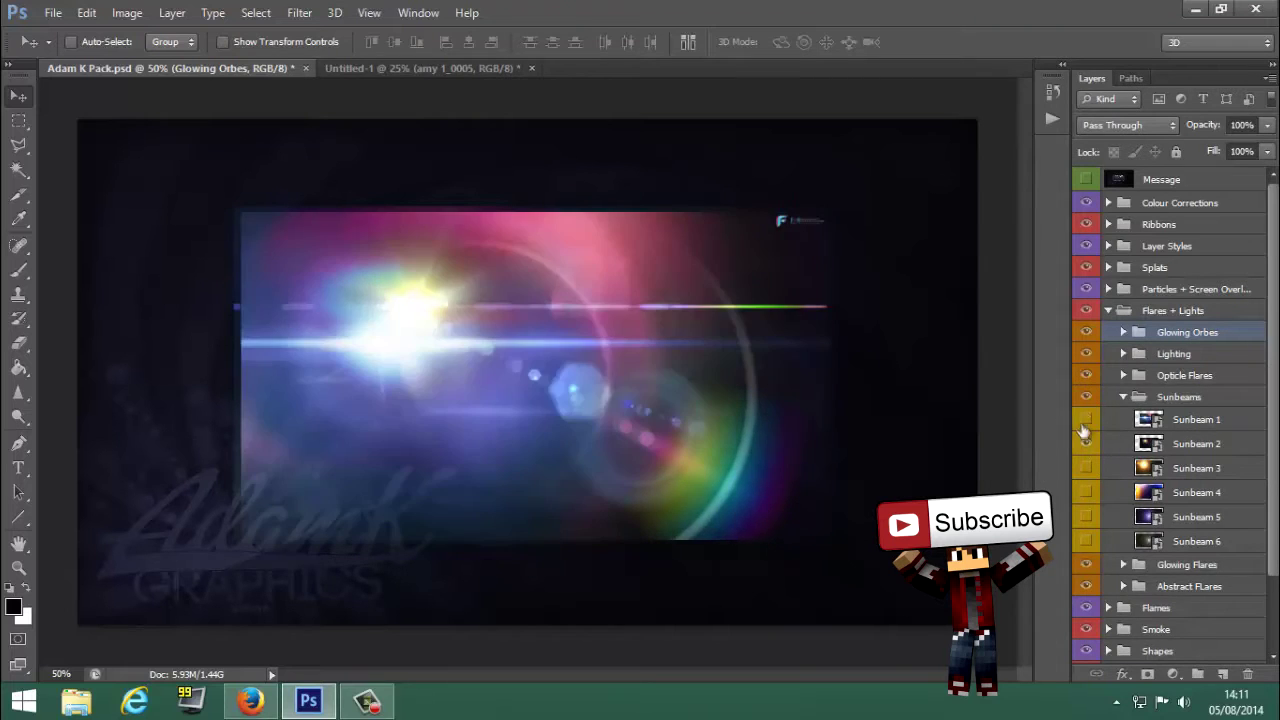
click(1083, 423)
click(1087, 443)
click(1086, 421)
click(1230, 427)
drag(436, 340, 415, 283)
Enlarge Sunbeam 1 to cover the whole canvas and move its layer below the character render
key(ctrl+t)
drag(318, 219, 73, 78)
drag(614, 386, 1090, 680)
drag(358, 222, 610, 305)
drag(349, 161, 16, 52)
drag(686, 453, 575, 322)
key(Return)
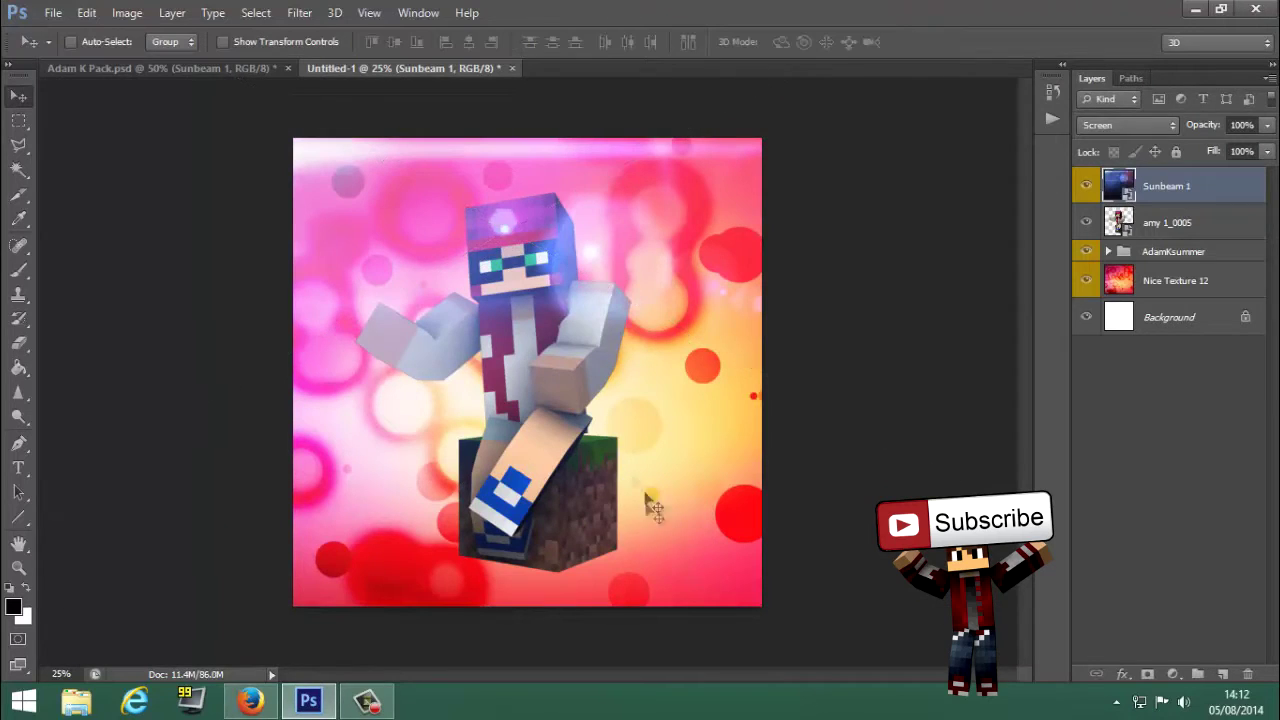
drag(1172, 226, 1165, 238)
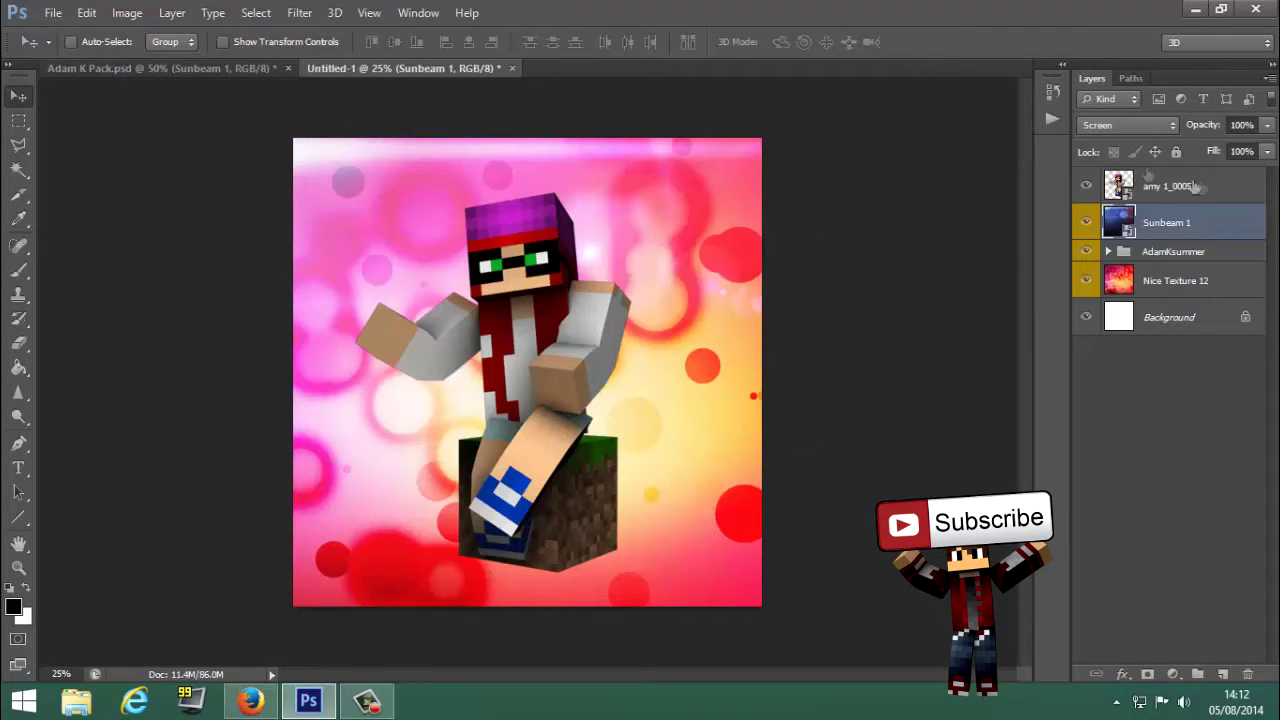
Hide Sunbeam 1 in the pack document and collapse the Sunbeams subgroup
click(155, 67)
click(1088, 418)
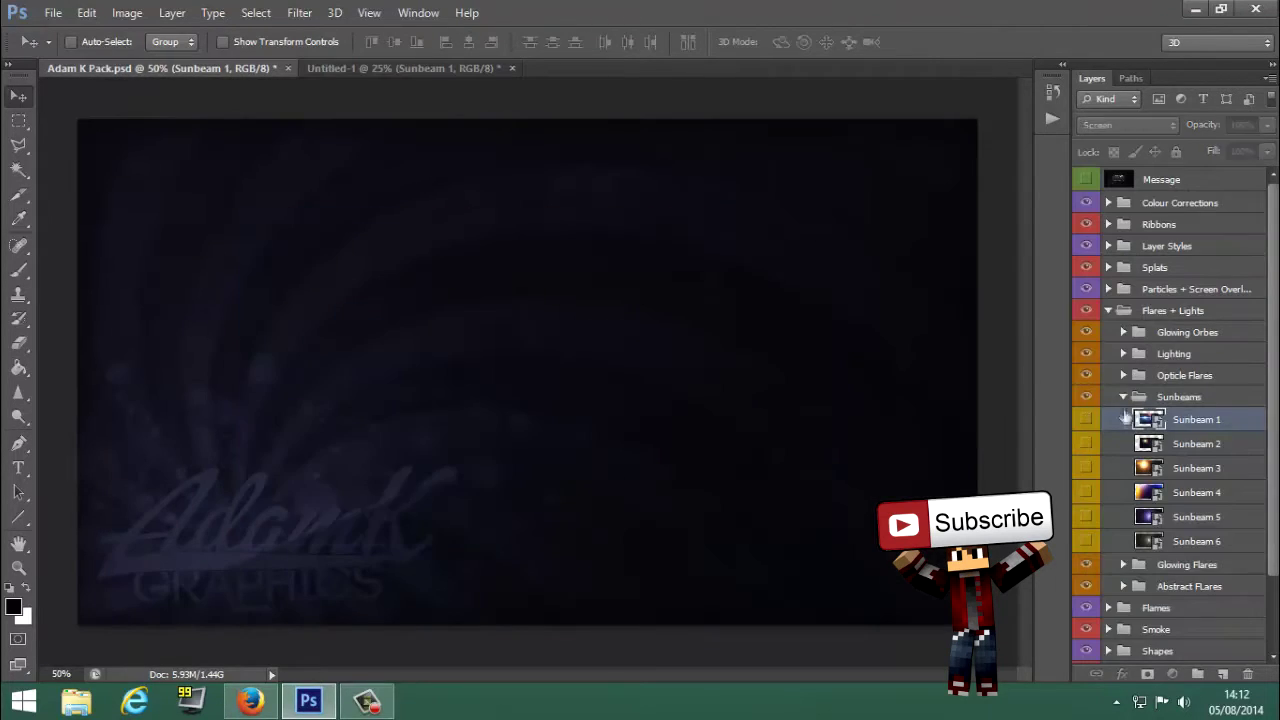
click(1123, 398)
click(400, 68)
click(200, 68)
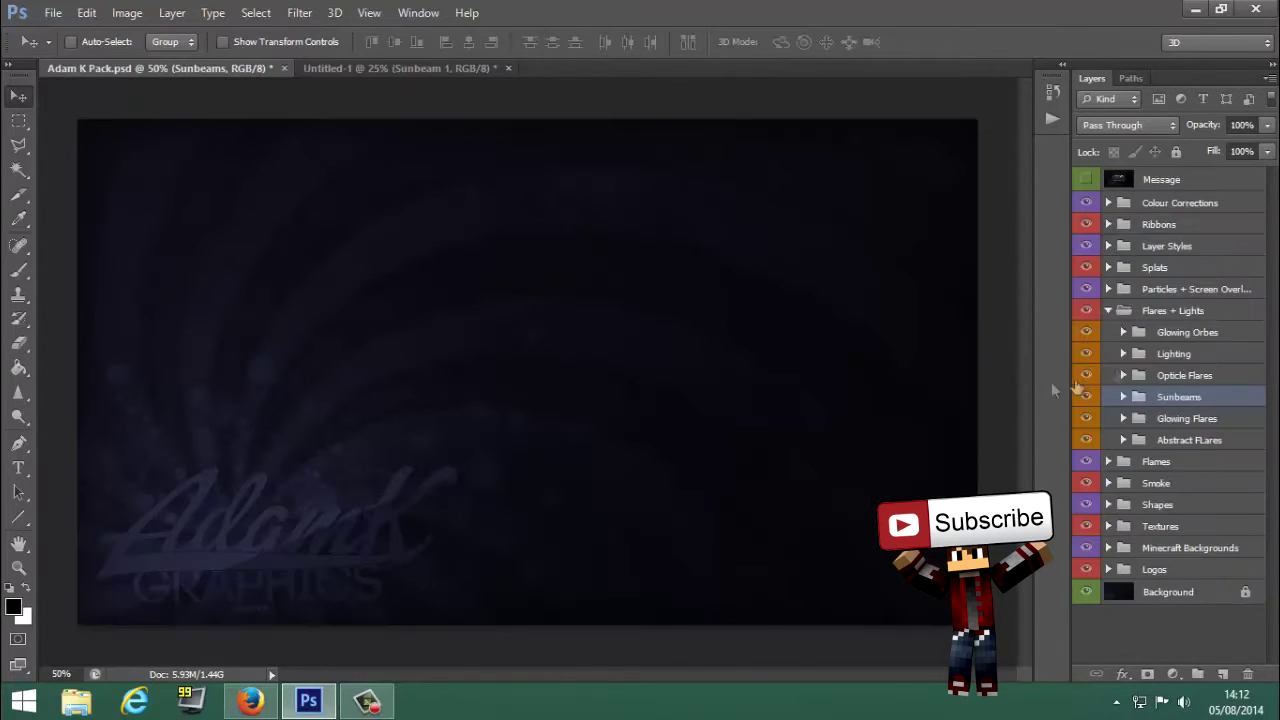
Preview the flares in the pack's Opticle Flares subgroup one at a time, starting from Opticle Flare 1
click(1122, 376)
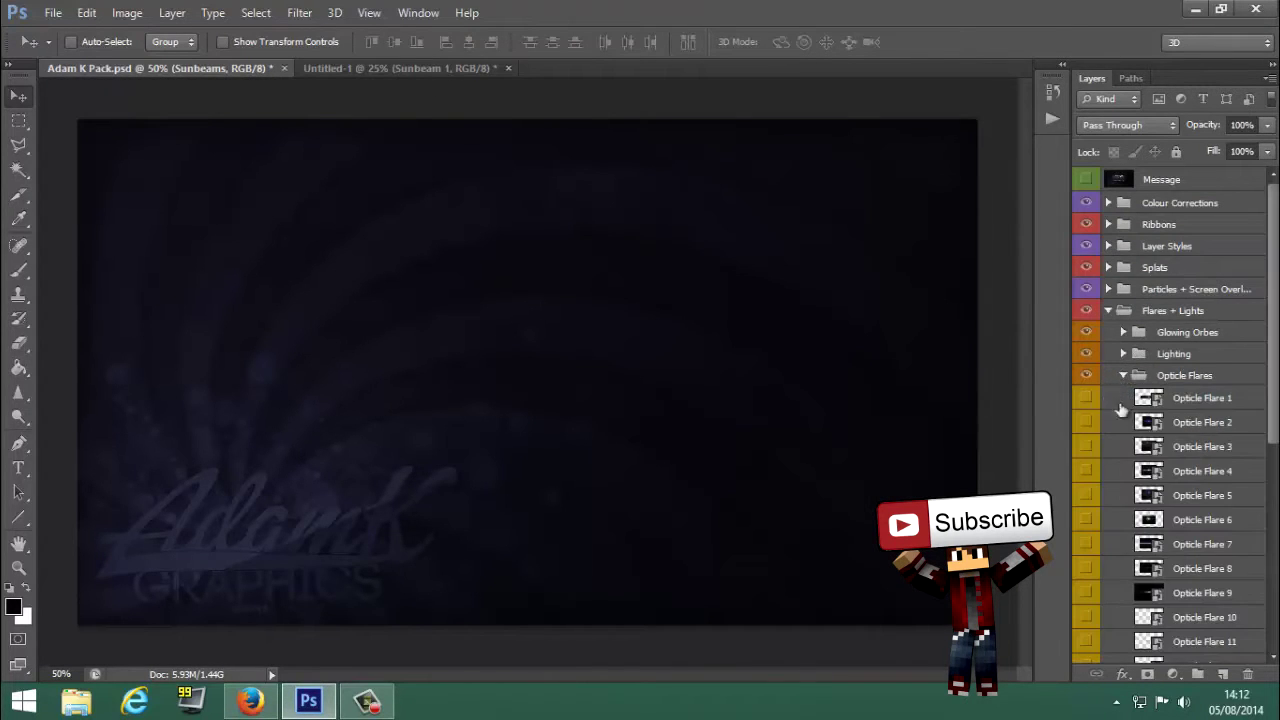
click(1085, 398)
click(1085, 399)
click(1086, 423)
click(1087, 424)
click(1086, 448)
click(1087, 449)
click(1086, 500)
click(1086, 501)
click(1086, 525)
click(1086, 526)
click(1087, 549)
click(1086, 546)
click(1086, 546)
scroll(1086, 560, down, 3)
click(1086, 590)
click(1086, 569)
click(1086, 571)
click(1086, 595)
Show Opticle Flare 17 and copy it into the Untitled-1 document
click(1087, 643)
click(1087, 643)
click(1087, 643)
click(1190, 643)
drag(595, 352, 524, 319)
Enlarge and stretch Opticle Flare 17 to cover the whole canvas, keeping its layer directly below the character render
key(ctrl+t)
drag(278, 224, 2, 60)
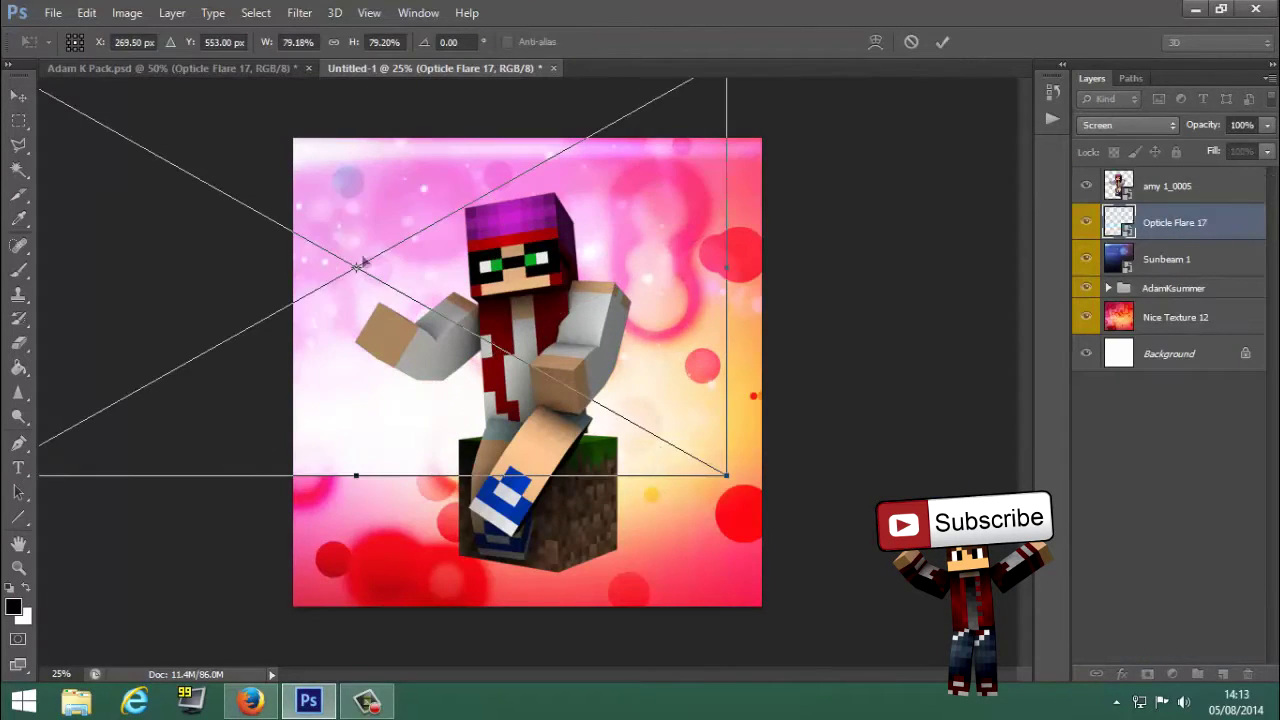
drag(733, 477, 770, 670)
key(Return)
mouse_move(1166, 282)
mouse_down()
mouse_move(1171, 330)
mouse_move(1175, 281)
mouse_up()
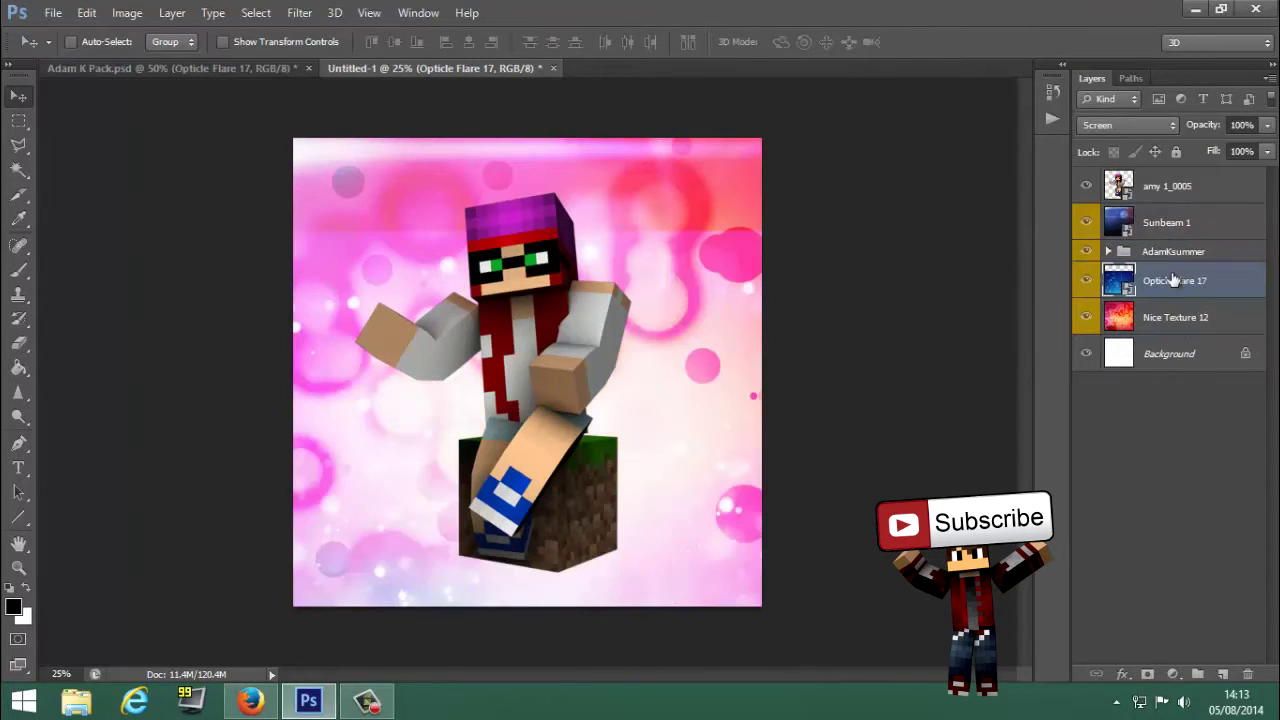
drag(1173, 217, 1171, 209)
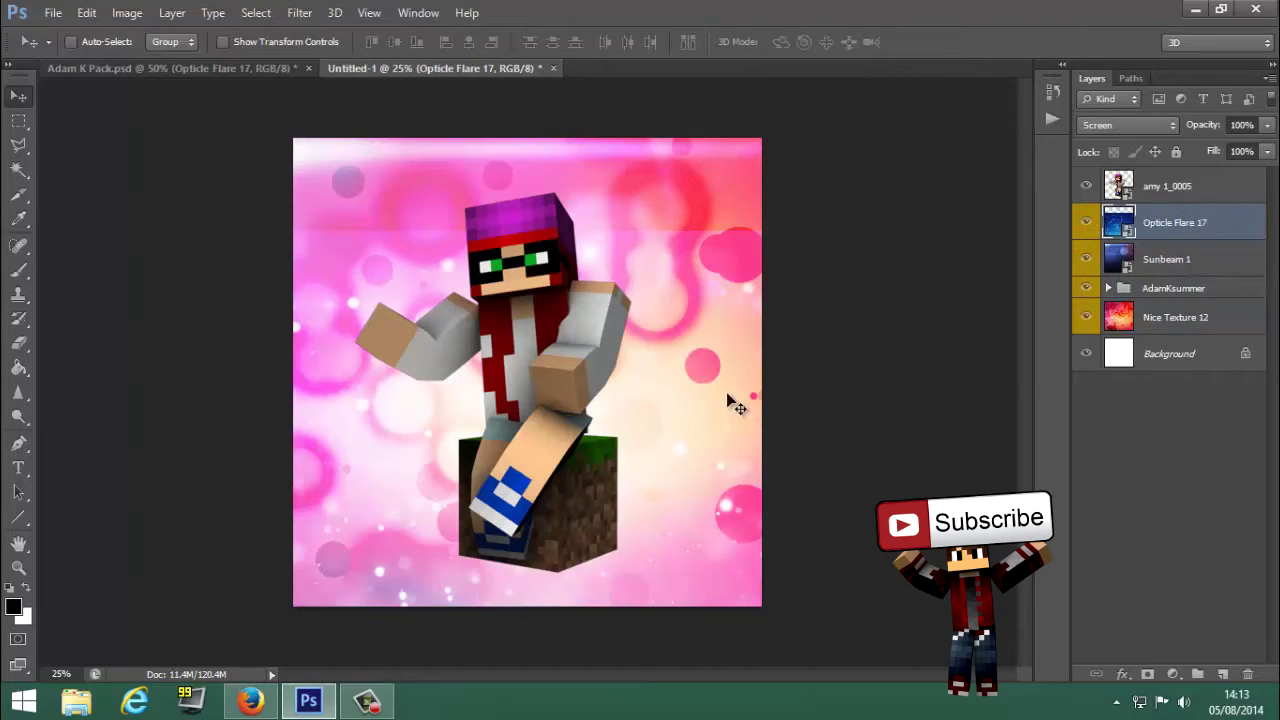
key(ctrl+t)
drag(511, 228, 518, 138)
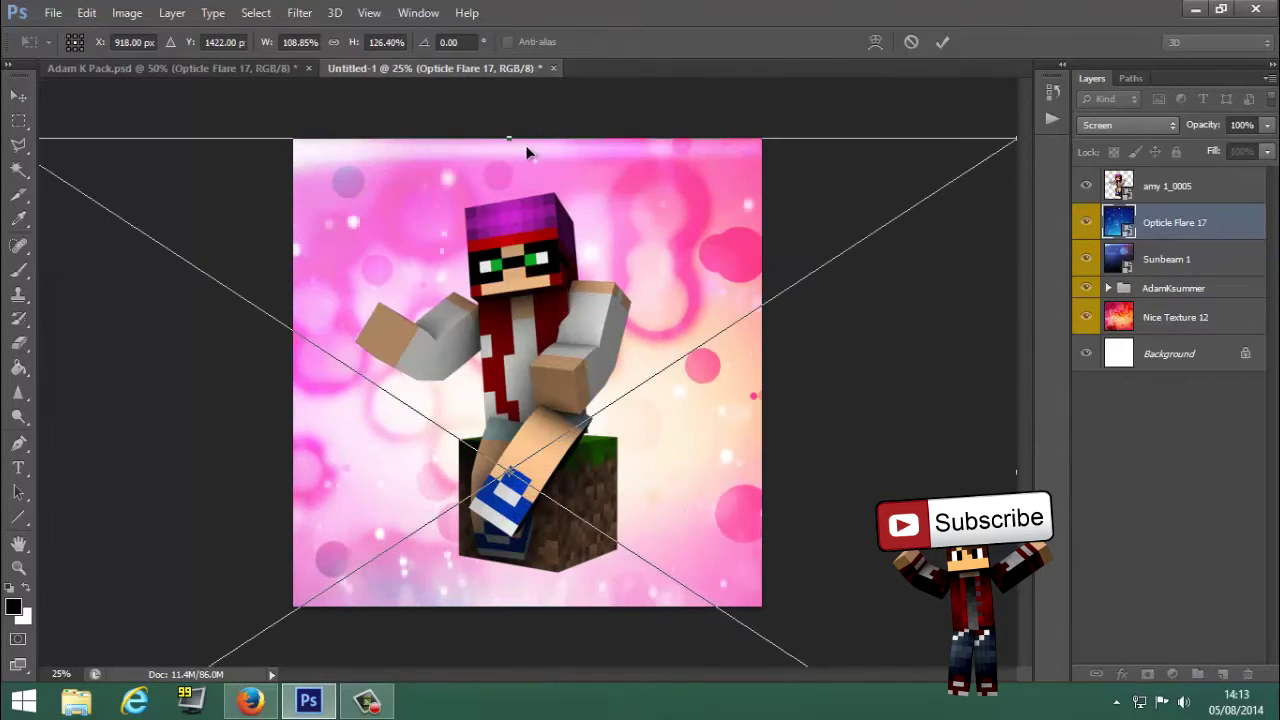
key(Return)
mouse_move(698, 320)
mouse_down()
mouse_move(711, 529)
mouse_move(692, 246)
mouse_move(706, 303)
mouse_move(695, 310)
mouse_up()
Set the Opticle Flare 17 layer's blend mode to Overlay and reposition the flare over the canvas
click(1134, 125)
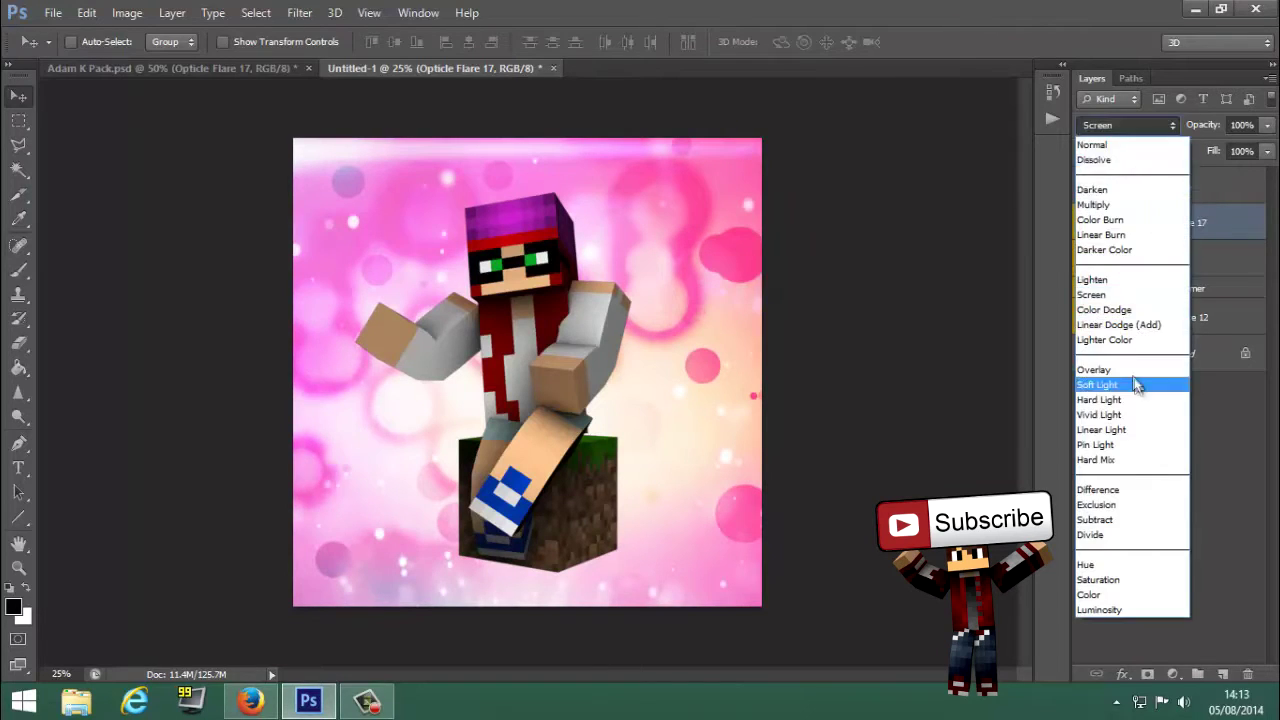
click(1134, 379)
drag(845, 492, 738, 350)
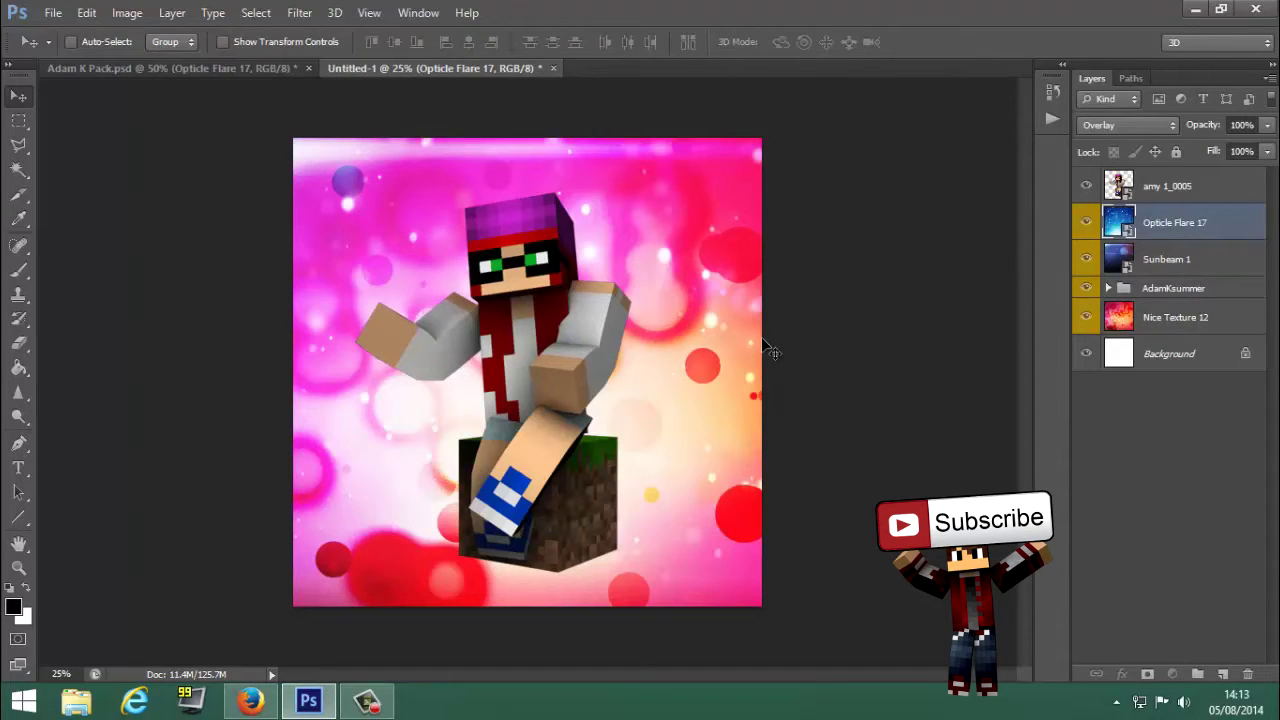
drag(579, 316, 633, 314)
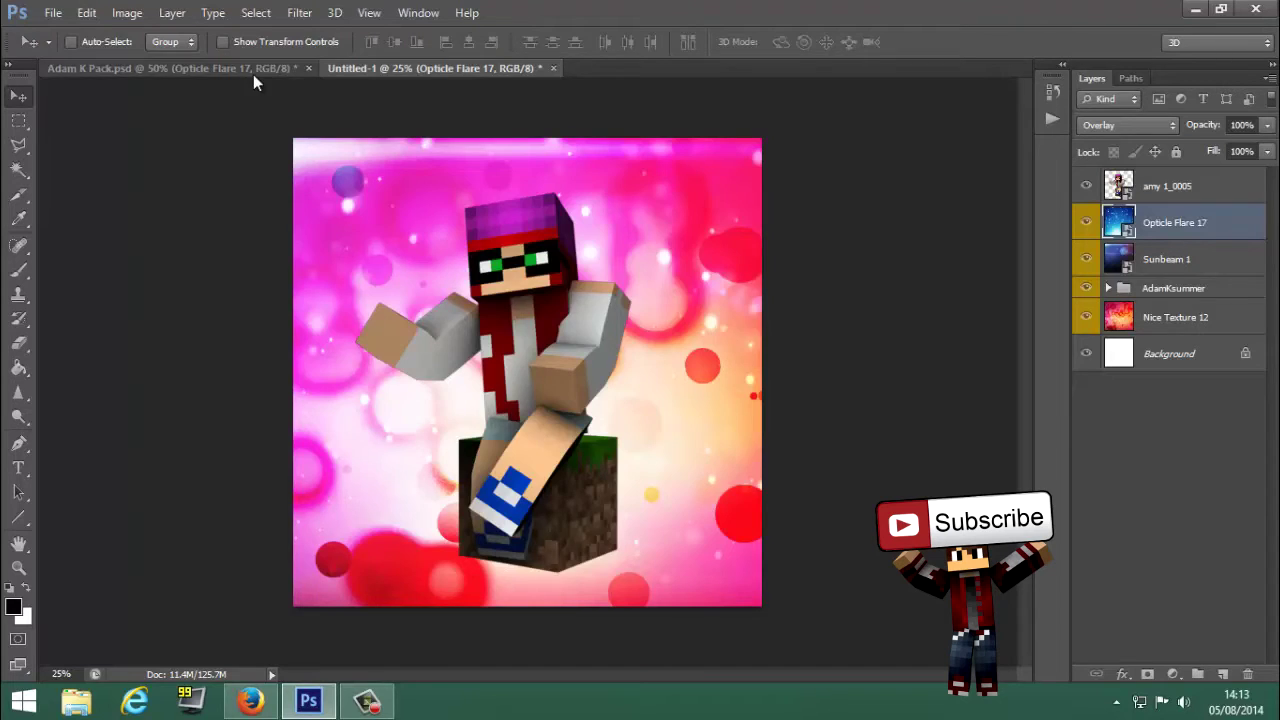
Hide Opticle Flare 17 in the pack document and collapse the Opticle Flares subgroup
click(252, 69)
click(1088, 652)
click(1123, 238)
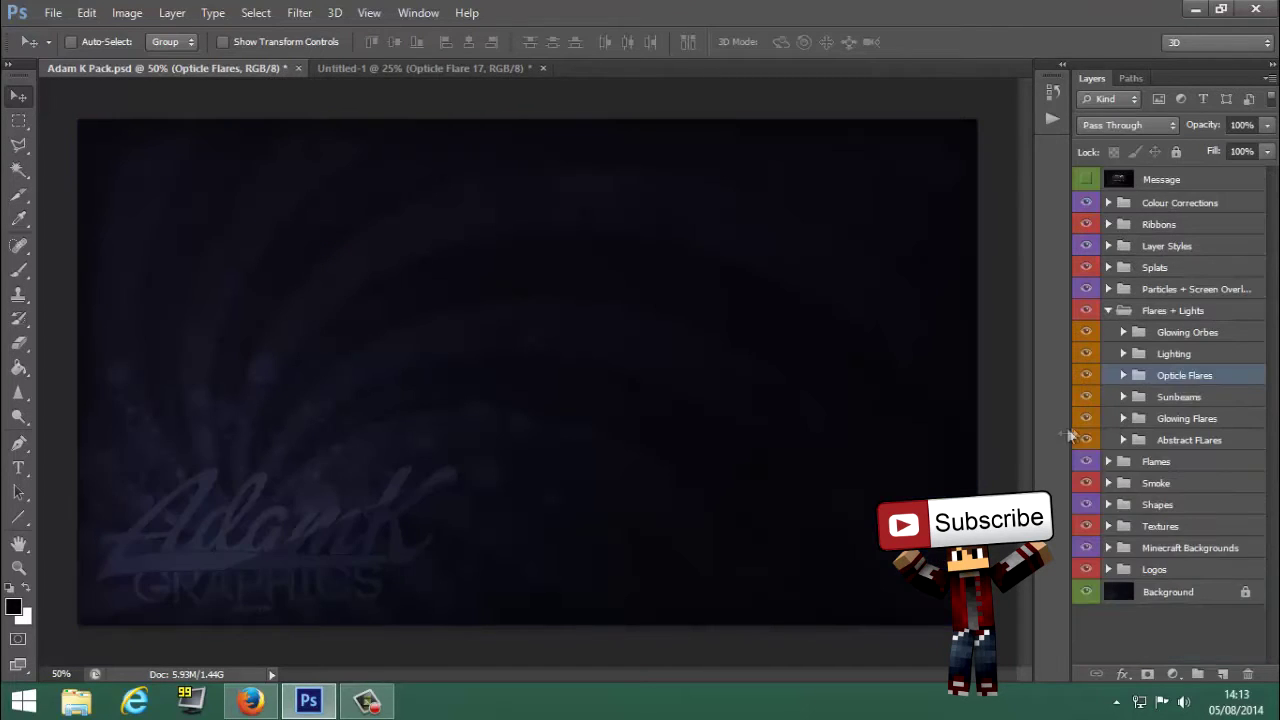
Preview the flares in the pack's Abstract Flares subgroup one at a time, from Abstract Flare 4 to Abstract Flare 8
click(1124, 440)
scroll(1090, 440, down, 4)
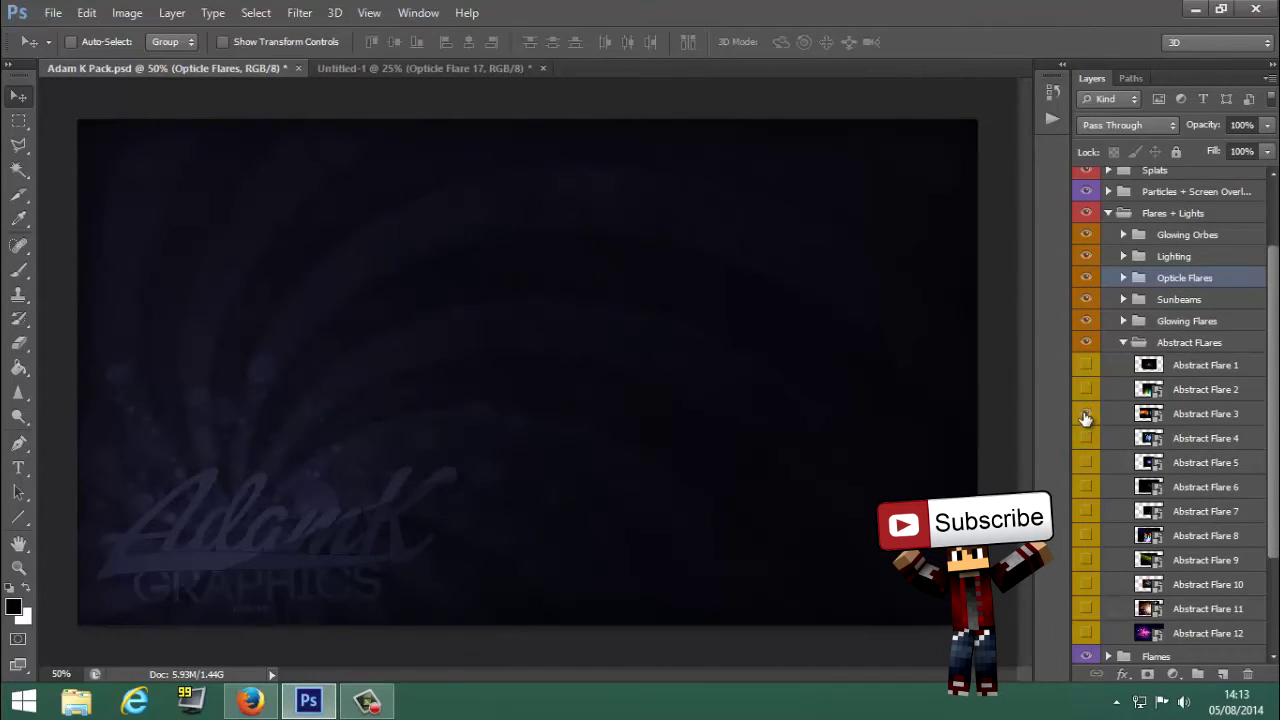
click(1087, 440)
click(1087, 440)
click(1087, 462)
click(1087, 462)
click(1087, 487)
click(1087, 487)
click(1087, 511)
click(1087, 513)
click(1087, 537)
click(1087, 537)
Copy Abstract Flare 7 from the pack into Untitled-1 and move its layer above the character render
click(1087, 513)
click(1200, 512)
drag(633, 415, 603, 505)
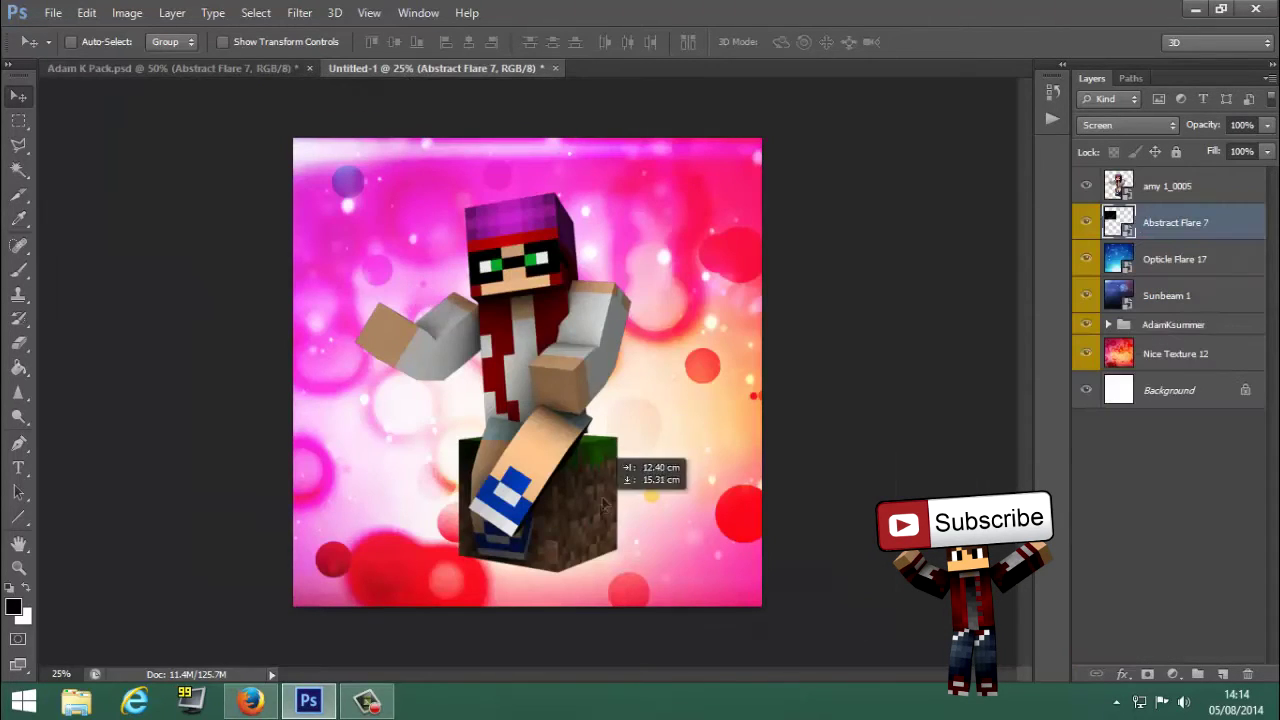
drag(1166, 221, 1164, 174)
Try Abstract Flare 7 at different sizes and positions around the character, and delete its layer
key(ctrl+t)
drag(665, 382, 770, 303)
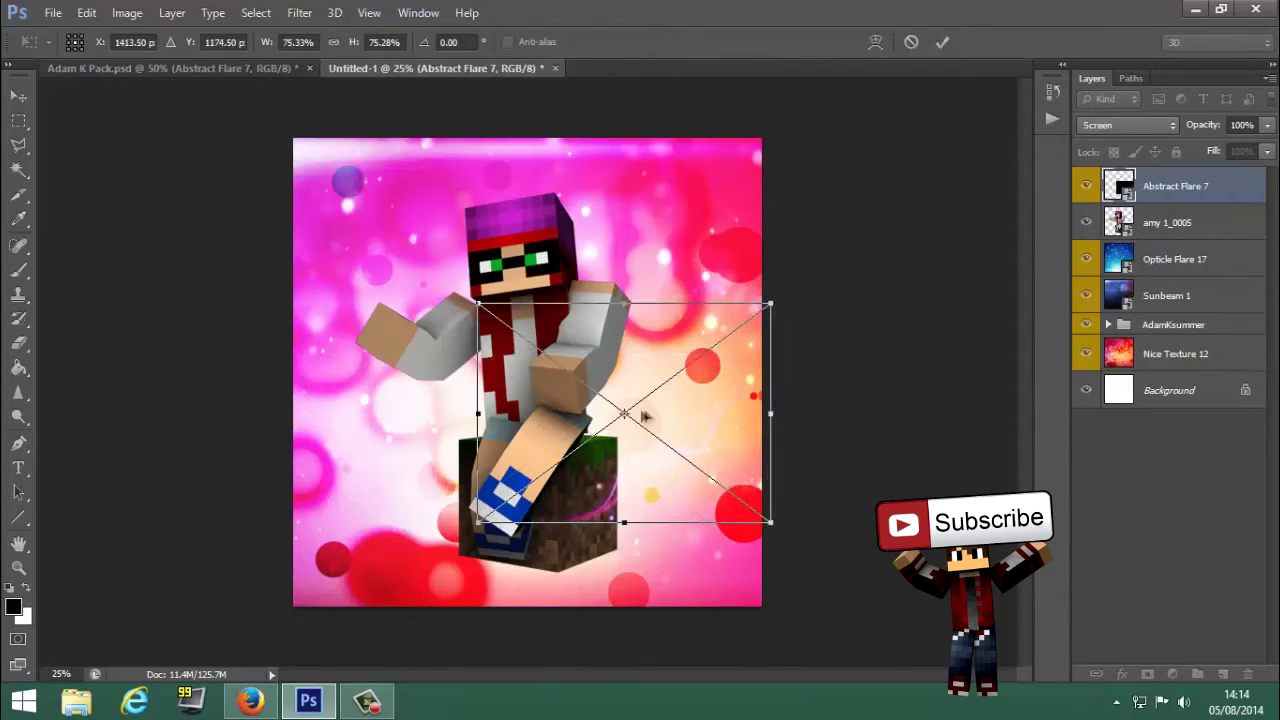
drag(638, 416, 498, 366)
drag(339, 254, 420, 315)
drag(385, 478, 430, 520)
drag(547, 457, 680, 441)
key(Return)
key(Delete)
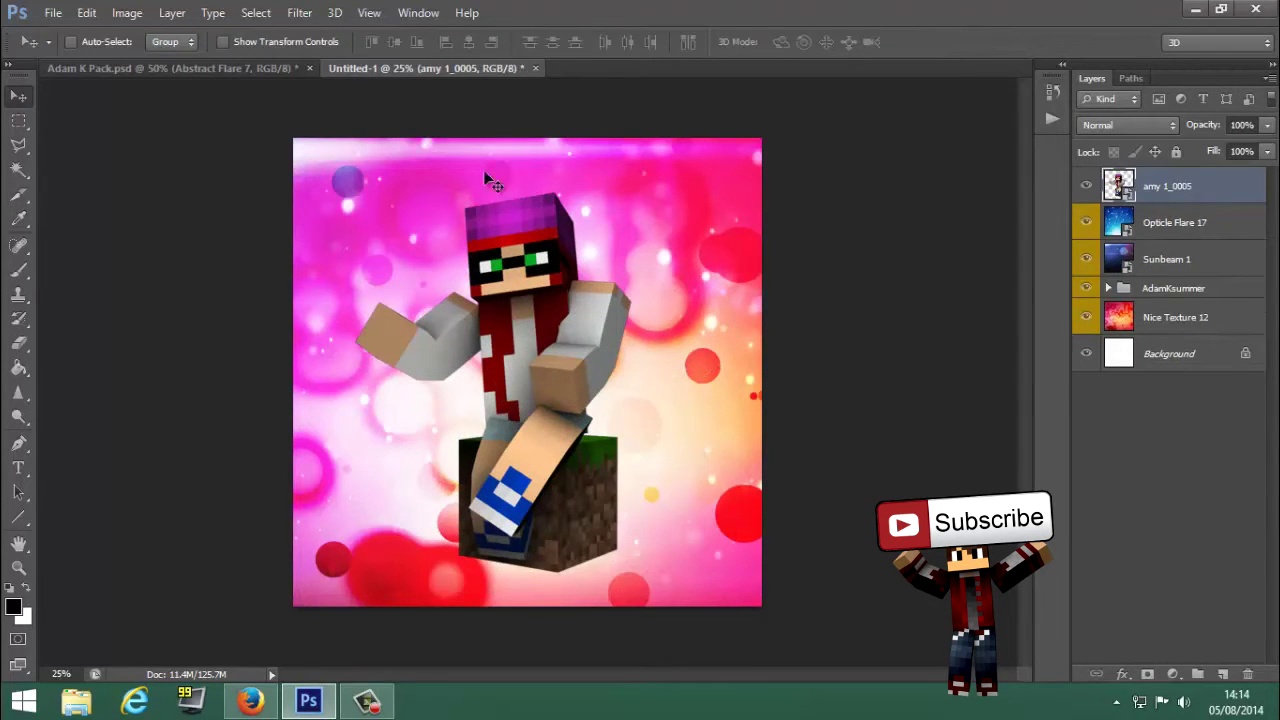
Hide Abstract Flare 7 in the pack document and preview Abstract Flare 8 to Abstract Flare 12 one at a time
click(264, 70)
scroll(1108, 440, down, 4)
click(1086, 486)
click(1086, 511)
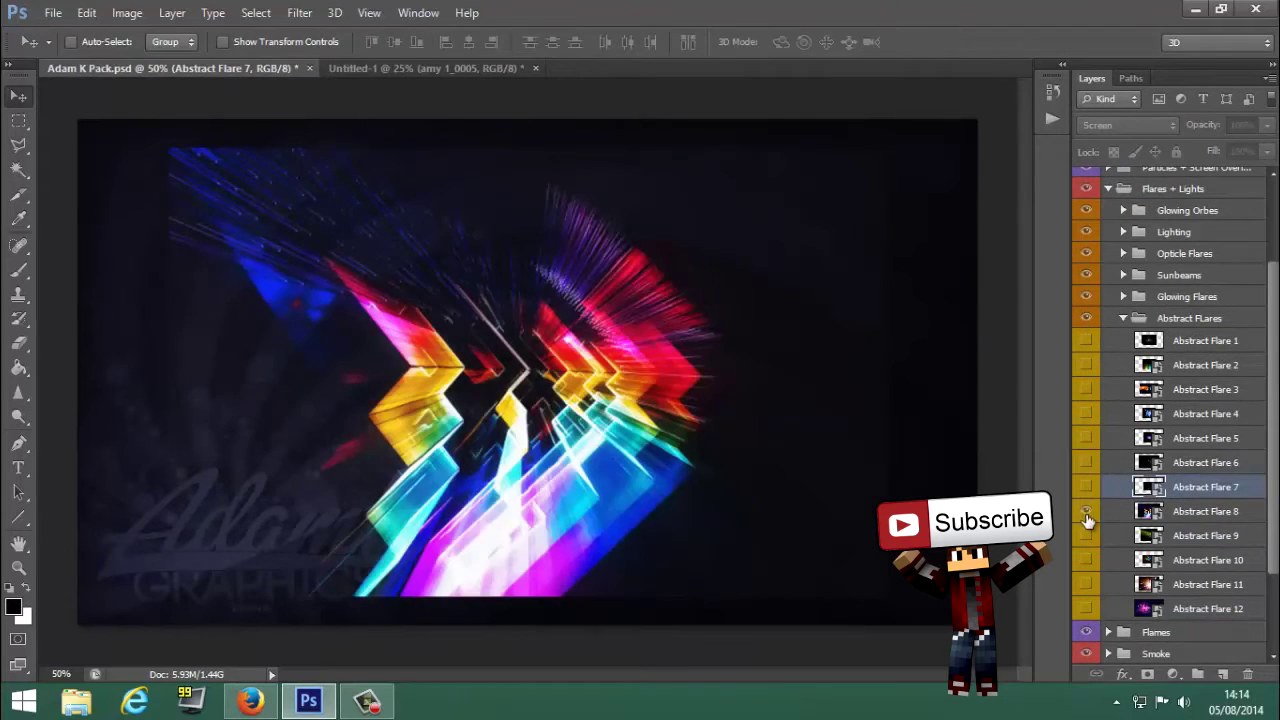
click(1086, 511)
click(1086, 535)
click(1086, 540)
click(1086, 562)
click(1087, 566)
click(1089, 585)
click(1089, 585)
click(1088, 610)
click(1088, 610)
click(1088, 610)
click(1088, 610)
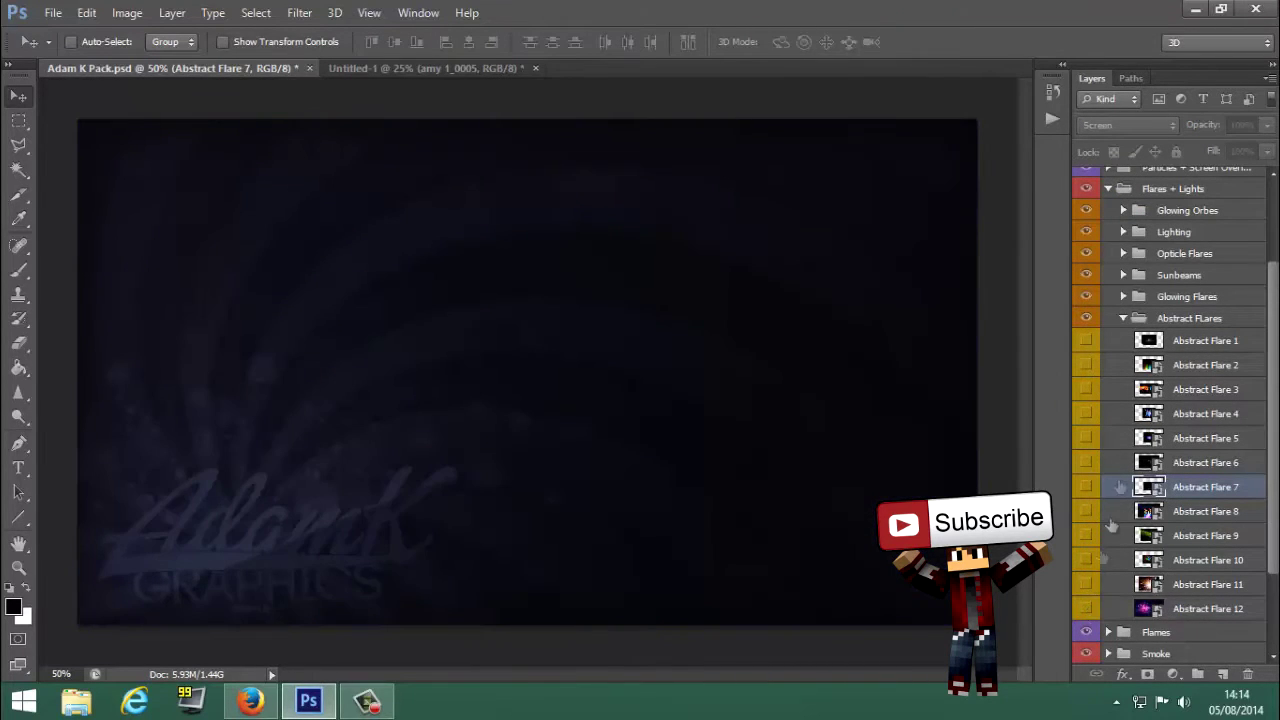
Copy Abstract Flare 4 from the pack into Untitled-1 and place it in the canvas's lower-right corner
click(1086, 413)
click(1232, 416)
drag(550, 372, 693, 560)
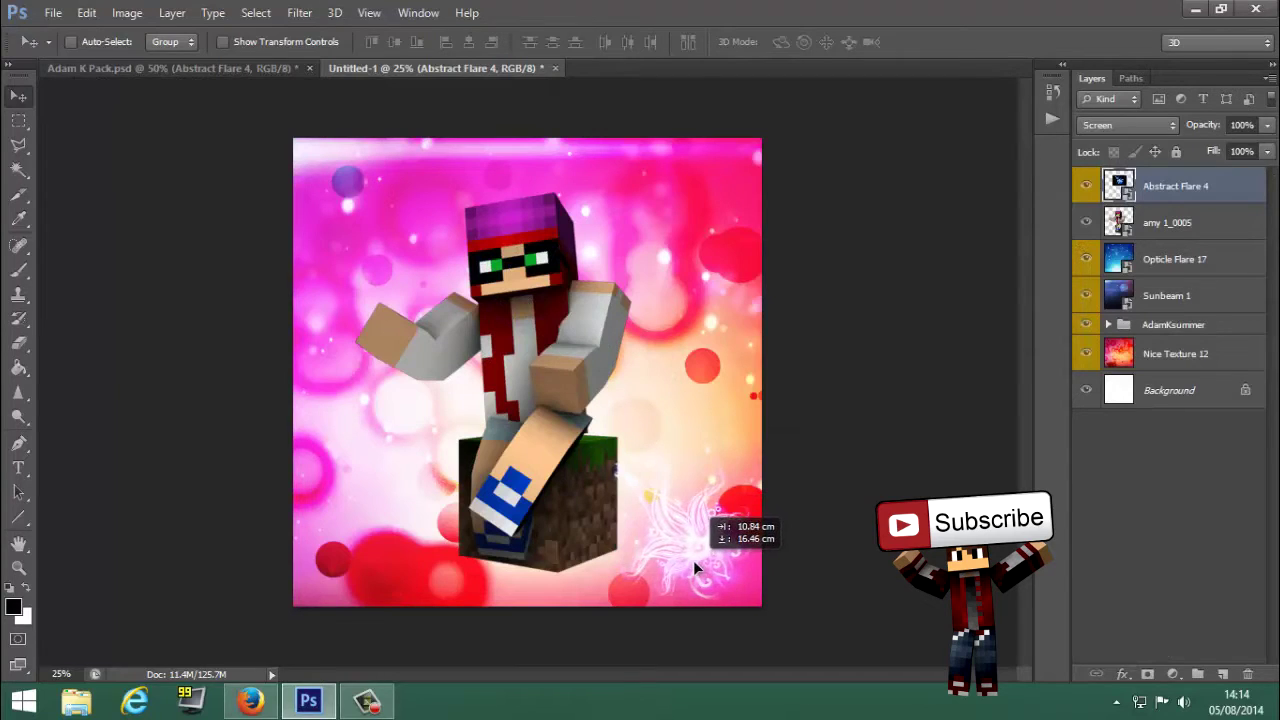
drag(728, 495, 731, 567)
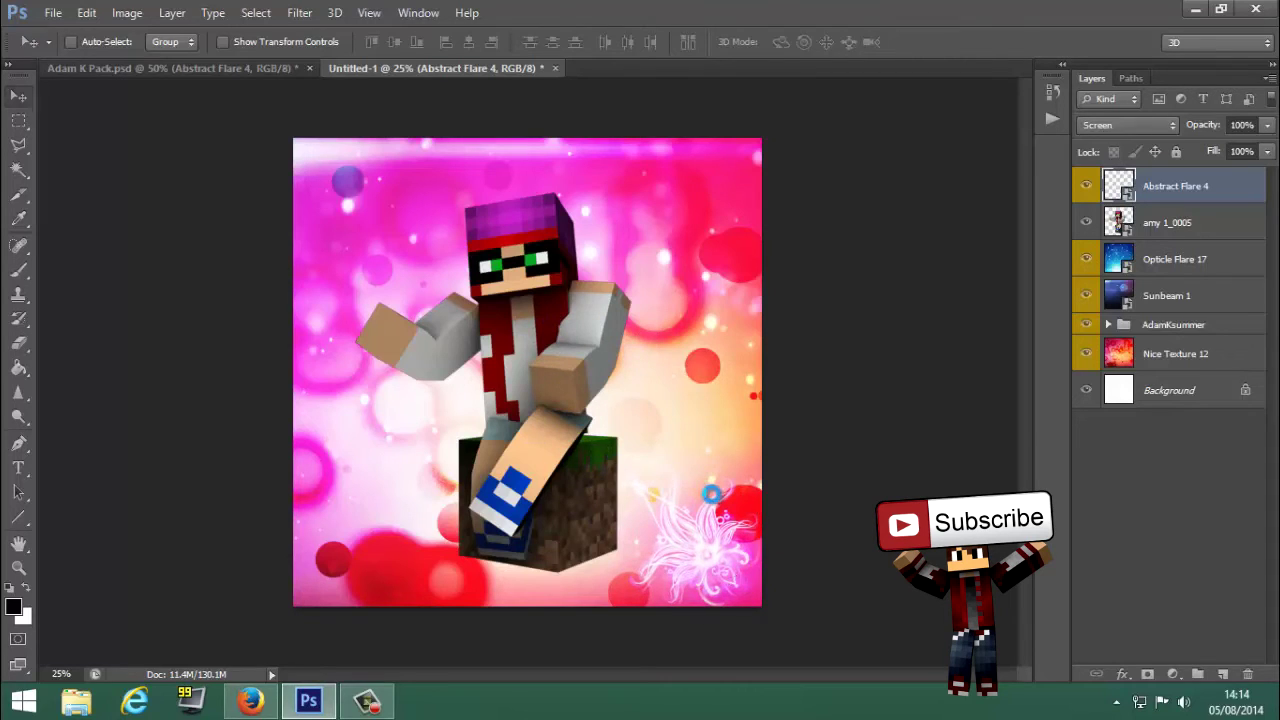
Enlarge Abstract Flare 4 in the lower-right corner of the canvas and move its layer below the character render
key(ctrl+t)
drag(579, 451, 443, 349)
drag(675, 515, 740, 569)
drag(510, 404, 521, 409)
key(Return)
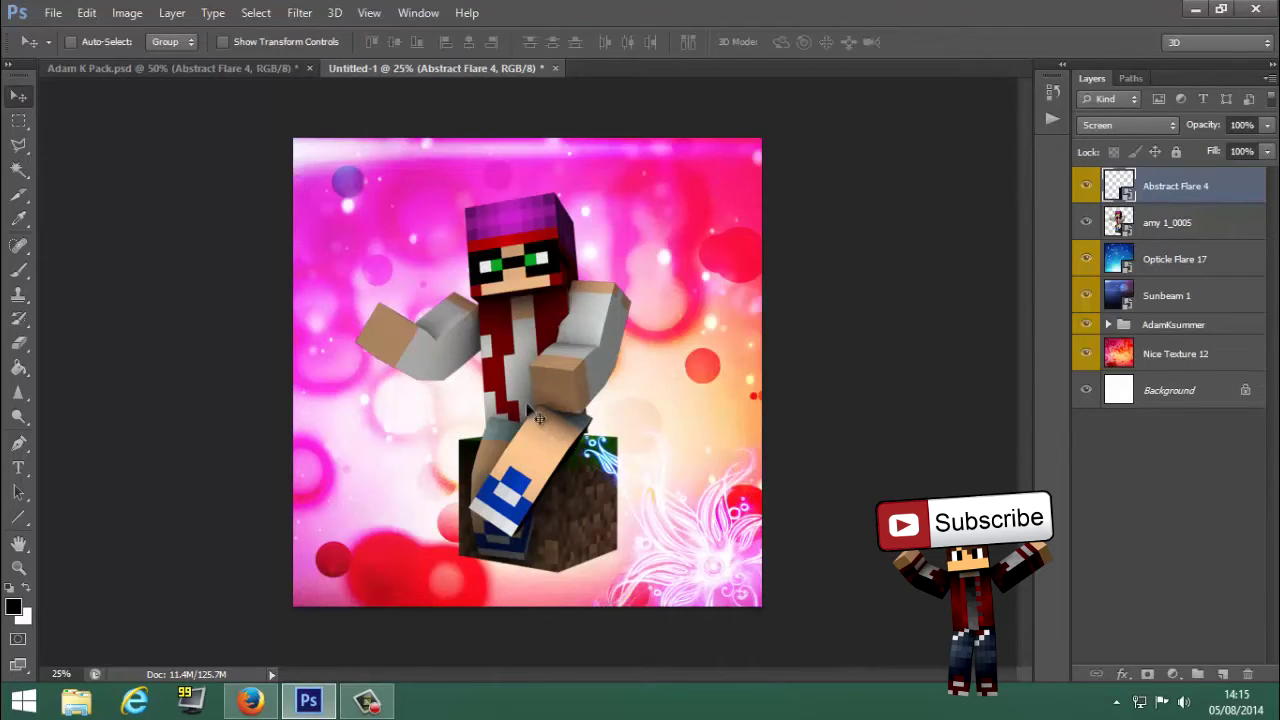
drag(1136, 197, 1136, 245)
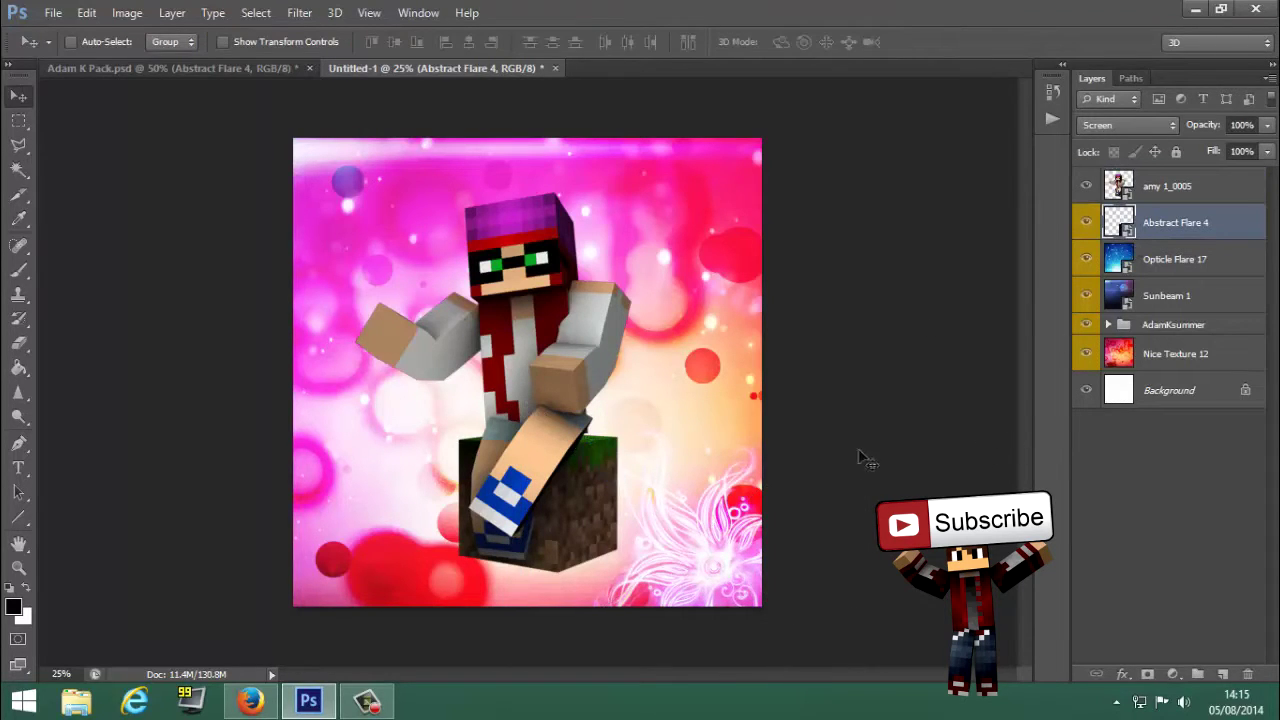
Duplicate Abstract Flare 4, rotate the copy about 179° and place it near the canvas's top edge beside the character's head
drag(711, 253, 711, 252)
key(ctrl+t)
drag(488, 252, 720, 444)
drag(690, 268, 487, 232)
key(Return)
key(ctrl+t)
drag(300, 205, 595, 355)
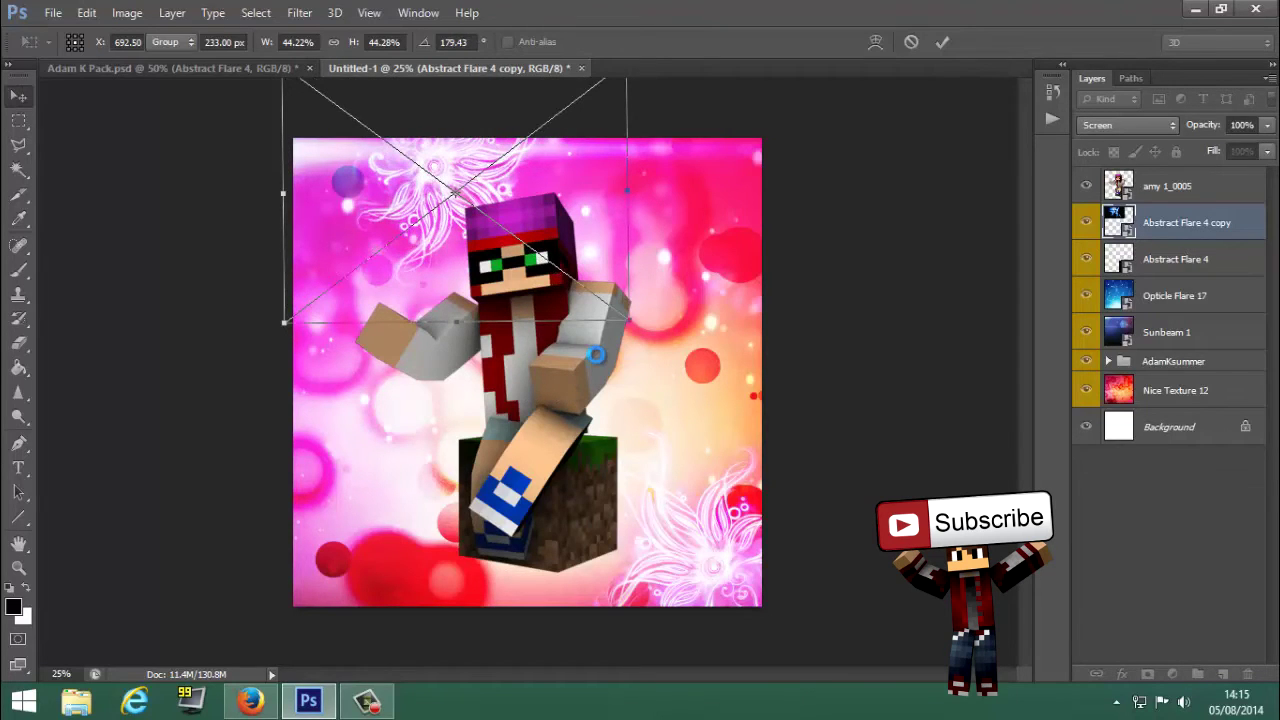
key(Return)
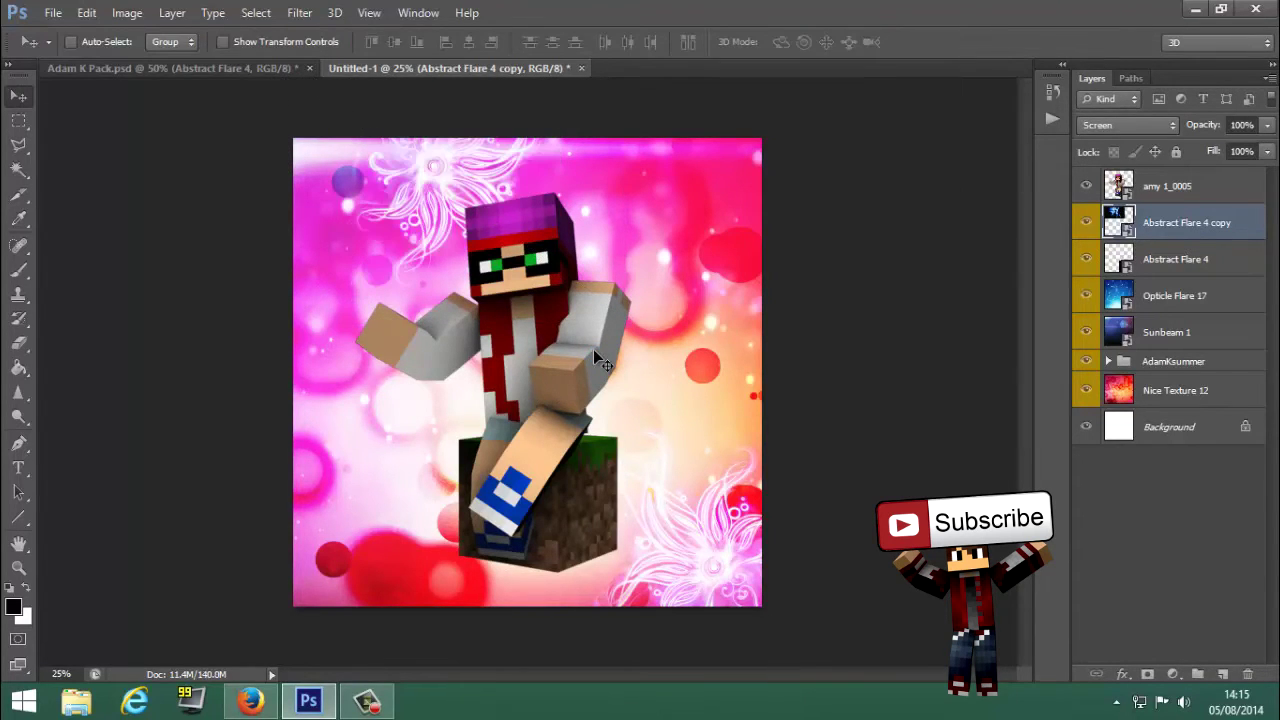
Move the rotated Abstract Flare 4 copy into the upper-left corner of the canvas
key(ctrl+r)
key(ctrl+t)
drag(520, 287, 338, 205)
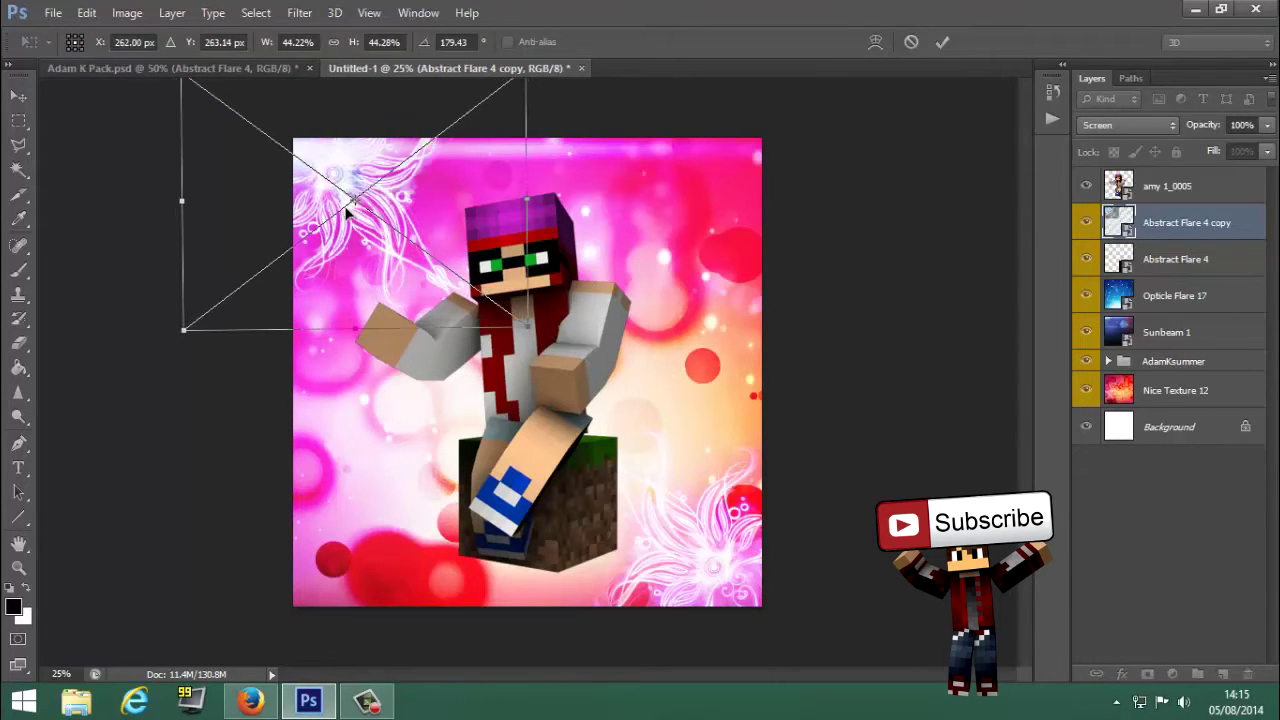
key(Return)
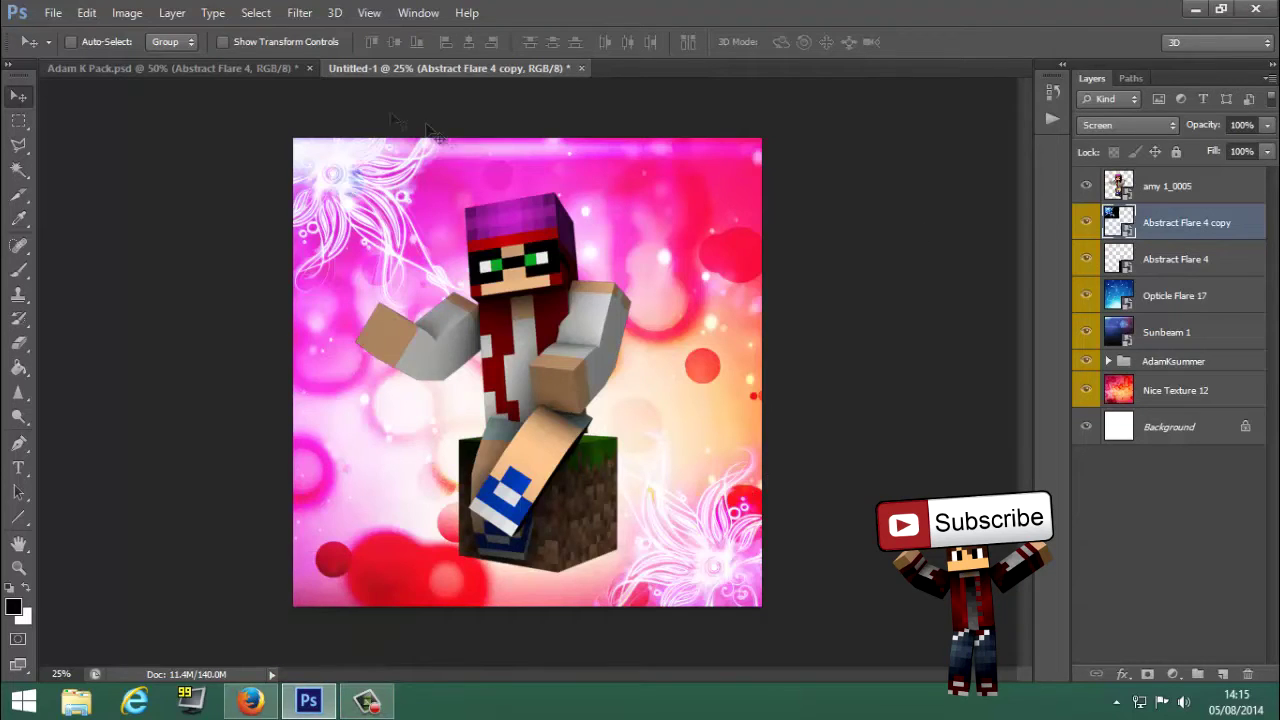
Hide Abstract Flare 4 in the pack document and collapse the Abstract Flares subgroup
click(248, 73)
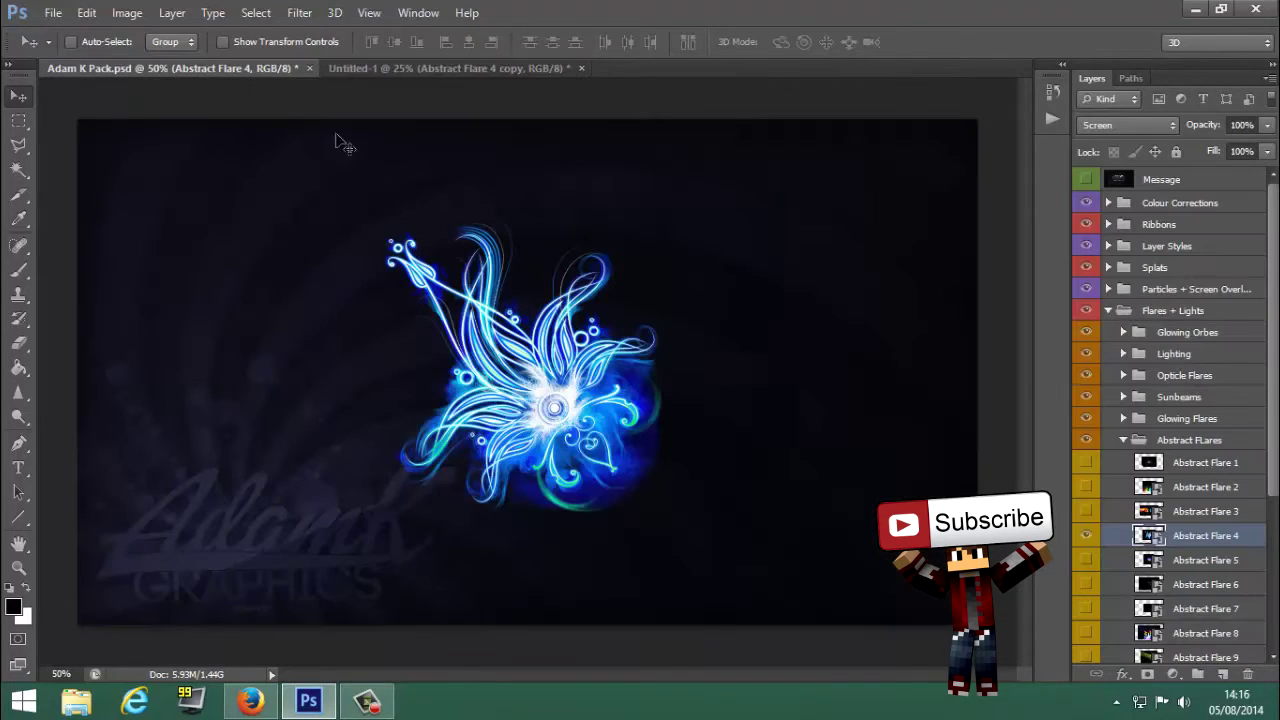
click(1089, 536)
click(1123, 440)
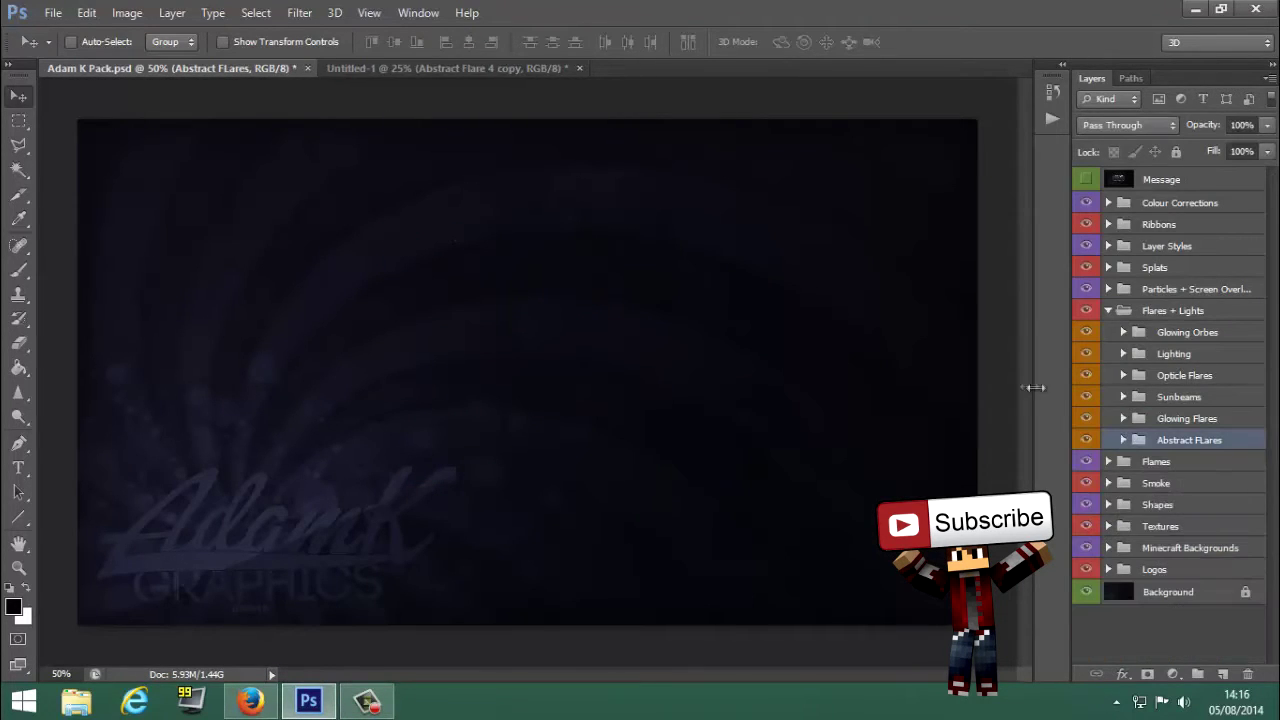
Preview Glowing 1, Glowing 2 and Glowing 3 in the pack's Glowing Orbes subgroup
click(1124, 333)
click(1086, 357)
click(1086, 357)
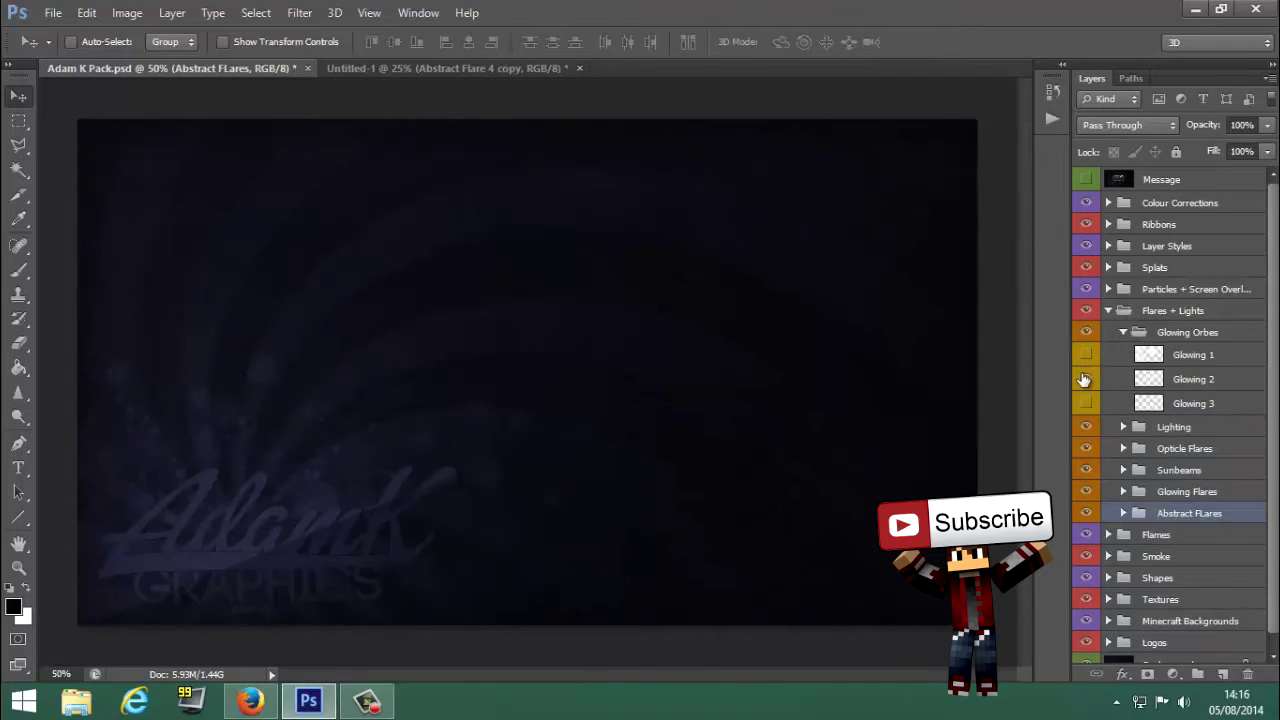
click(1086, 379)
click(1086, 380)
click(1088, 404)
Copy Glowing 3 into Untitled-1, move its layer above the character render, and resize it over the character
click(1176, 410)
drag(603, 380, 479, 201)
drag(490, 252, 562, 360)
key(ctrl+bracketright)
key(ctrl+t)
drag(282, 381, 549, 572)
key(Return)
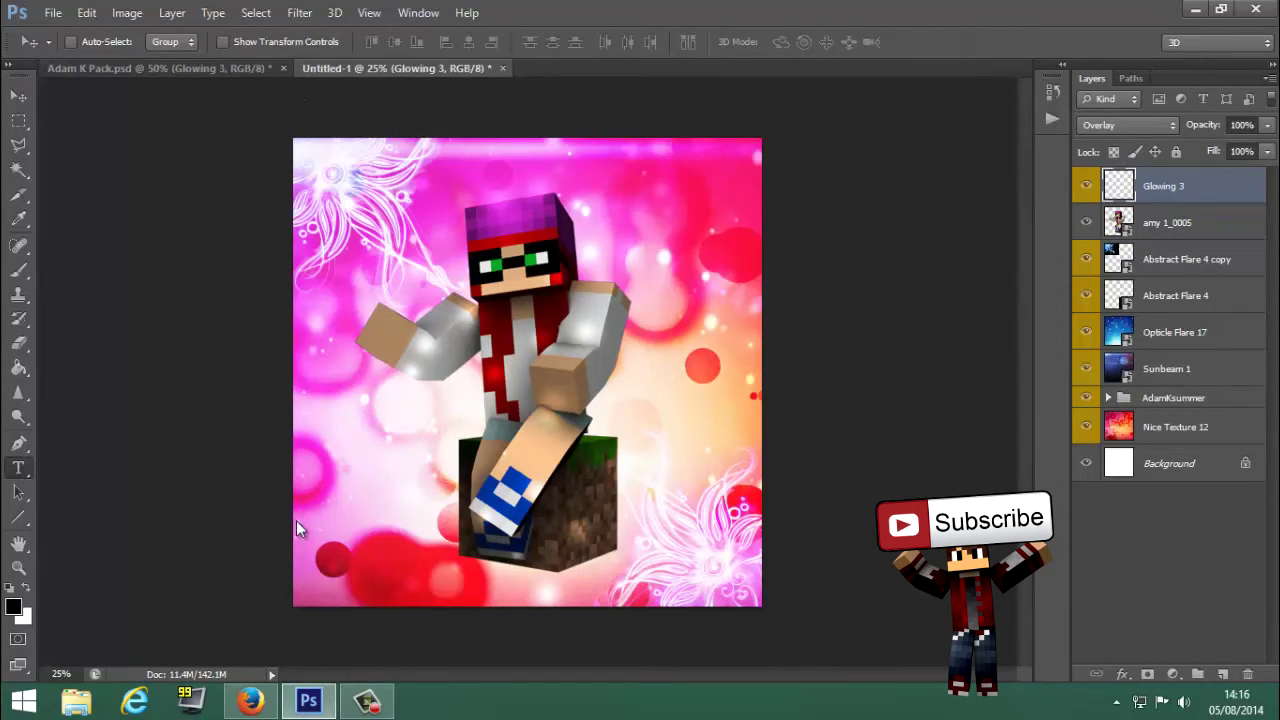
Add a text box across the lower-left part of the canvas containing the character's name, sized 72 pt
drag(292, 507, 617, 616)
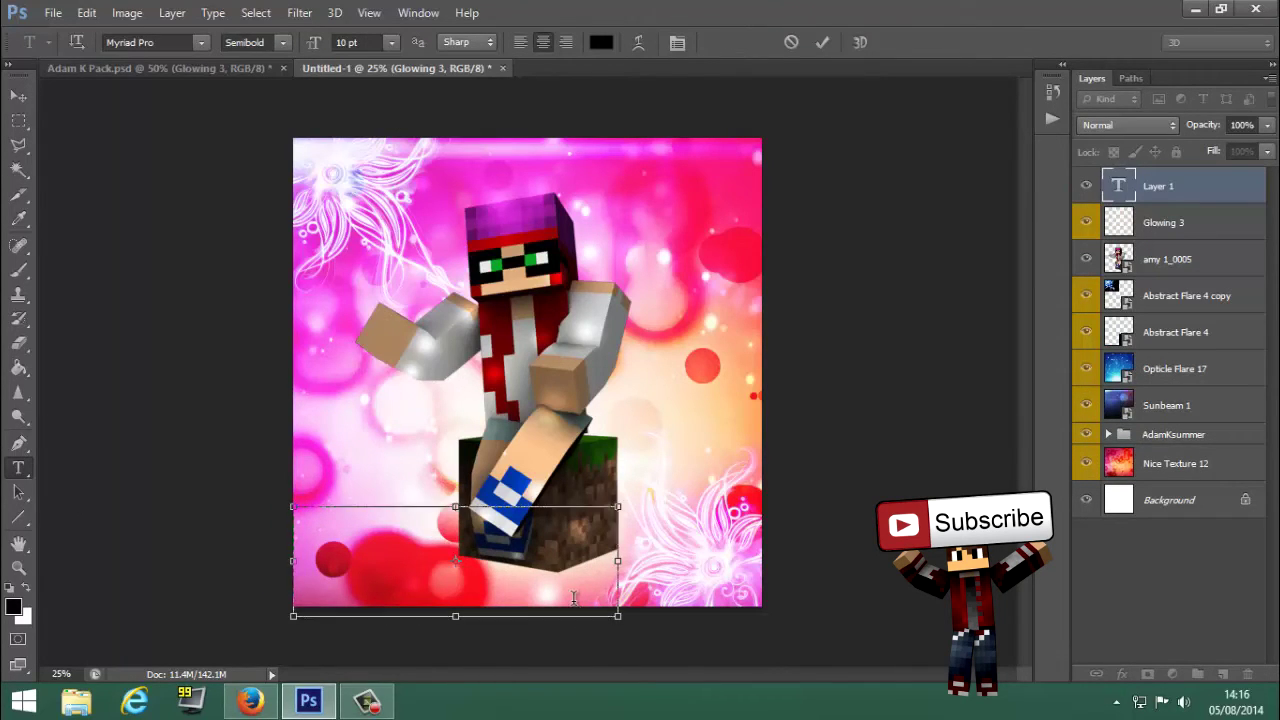
click(391, 42)
click(372, 337)
click(391, 42)
click(375, 358)
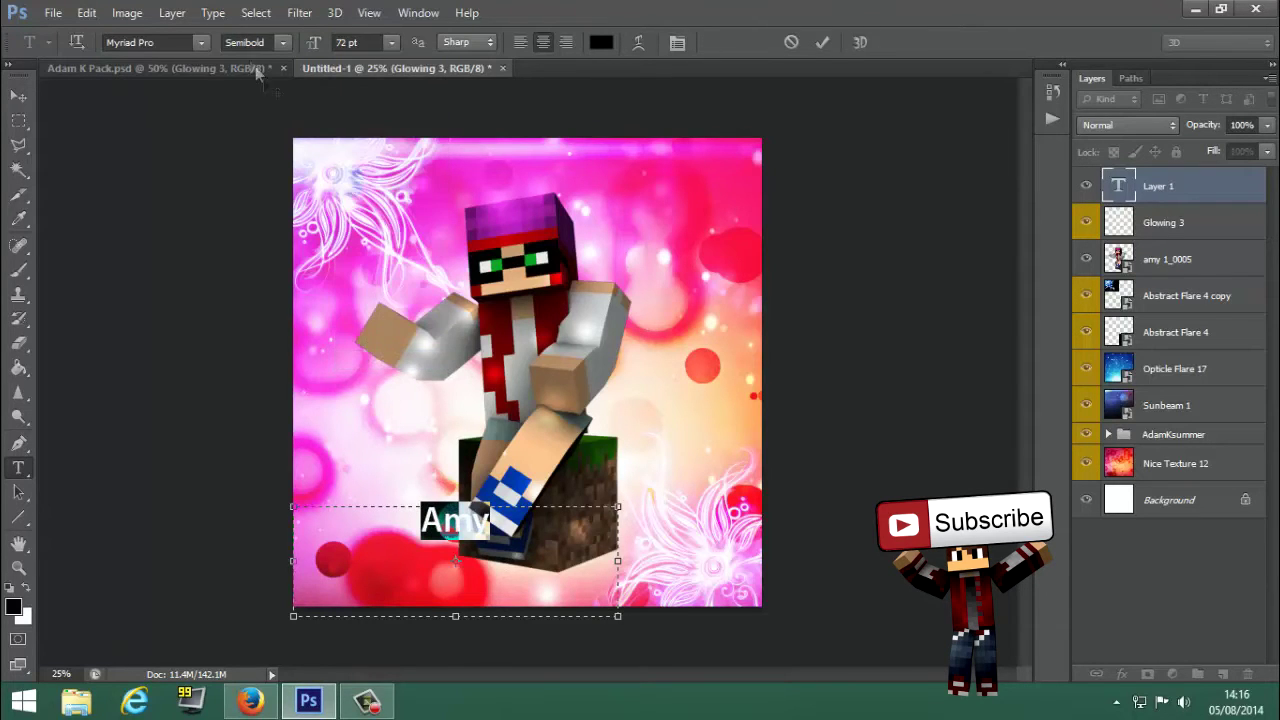
Try the Planet Benson 2 font on the name text and browse the font list for alternatives
click(201, 42)
click(305, 357)
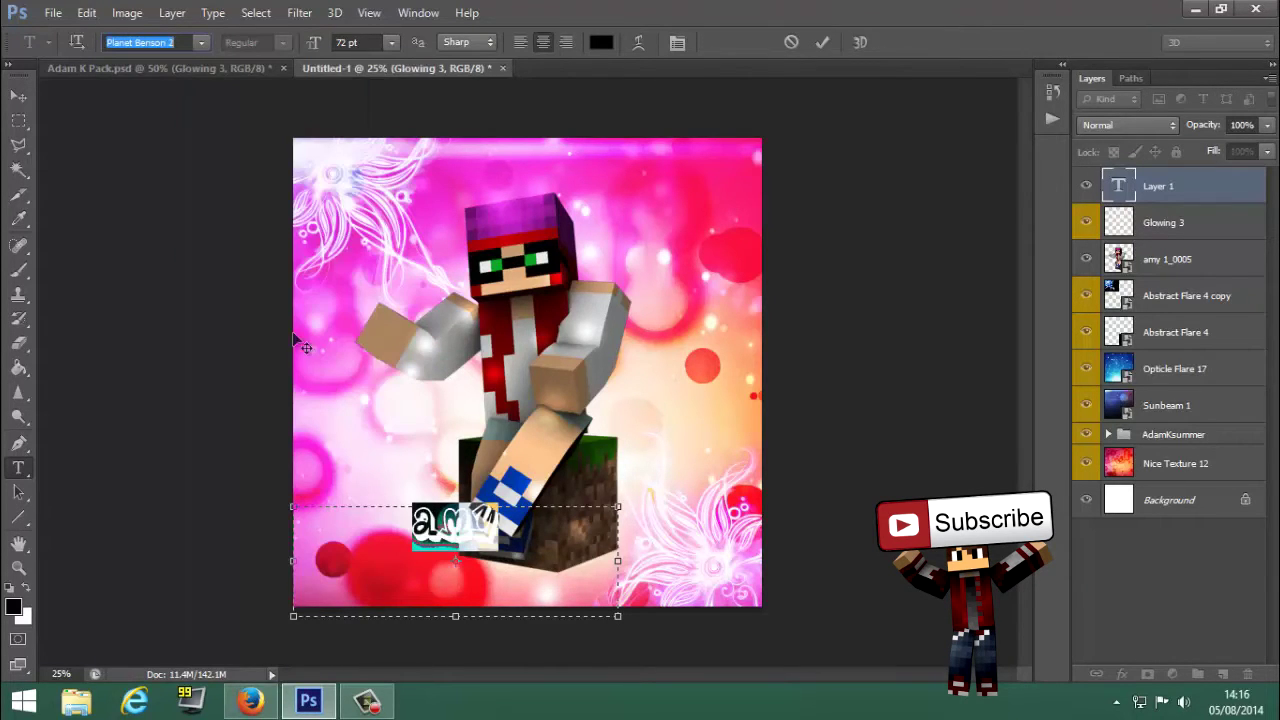
click(201, 42)
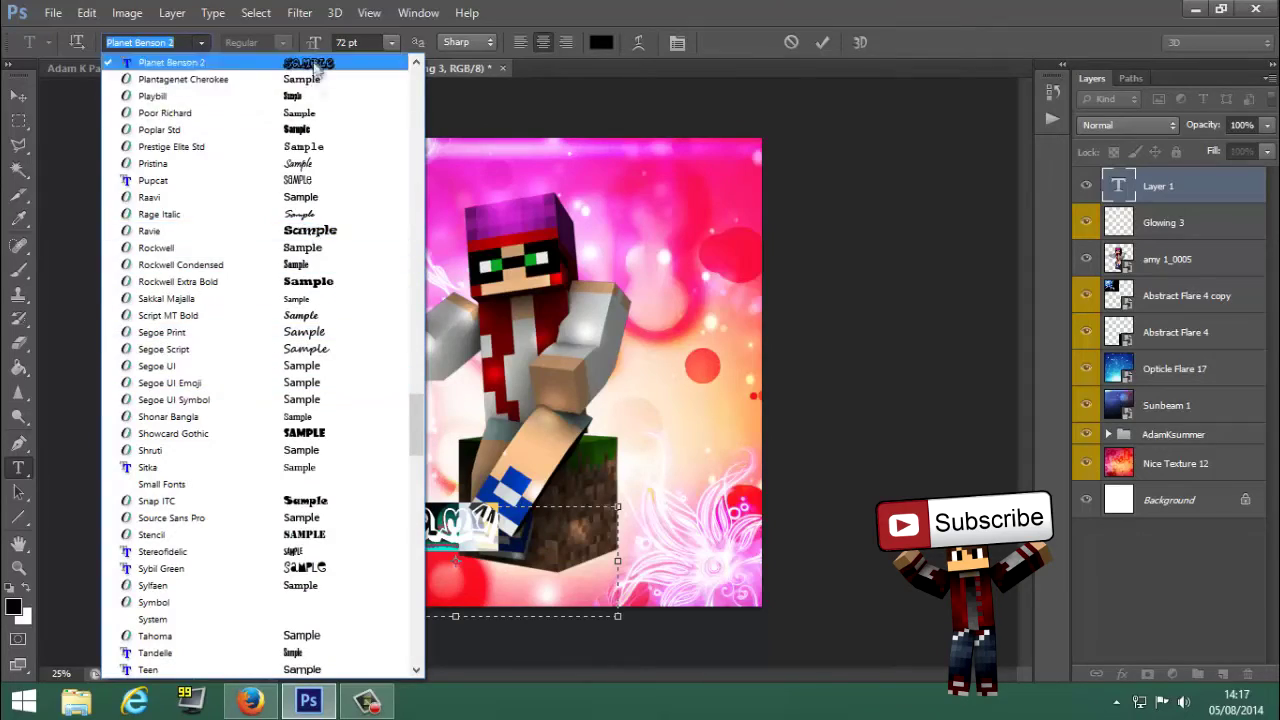
scroll(327, 342, down, 2)
scroll(327, 341, down, 10)
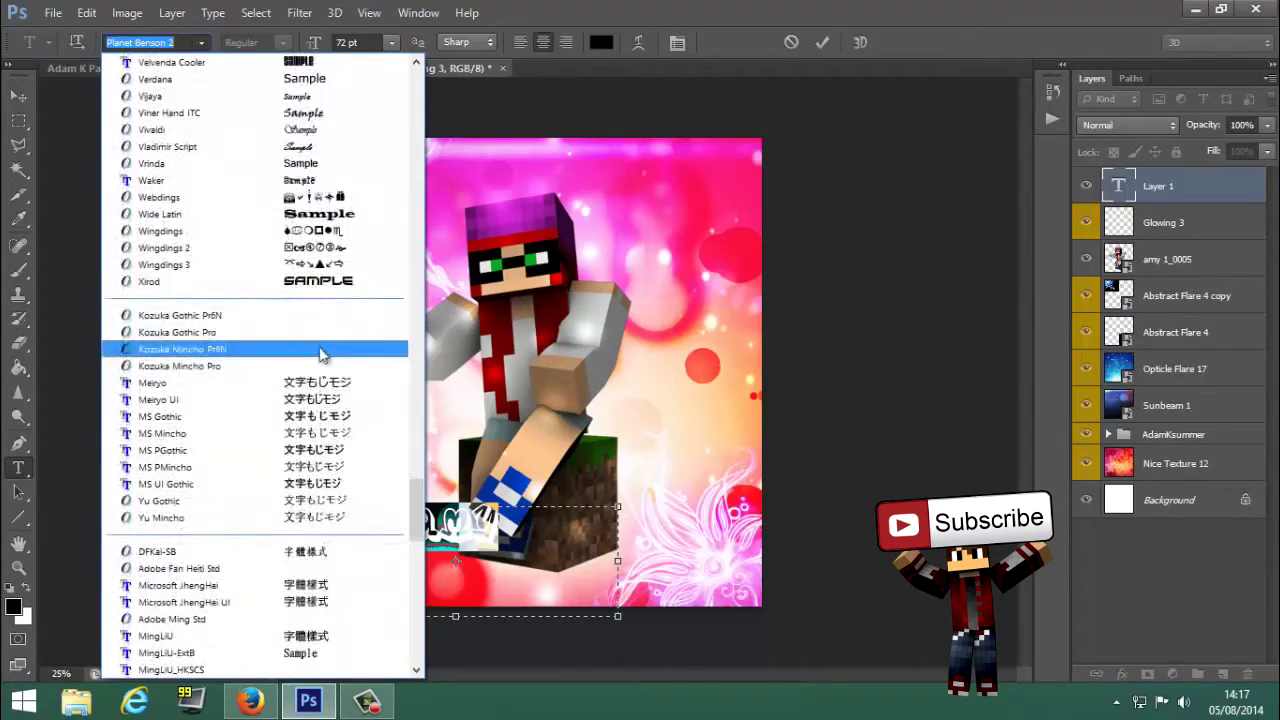
text(Batang)
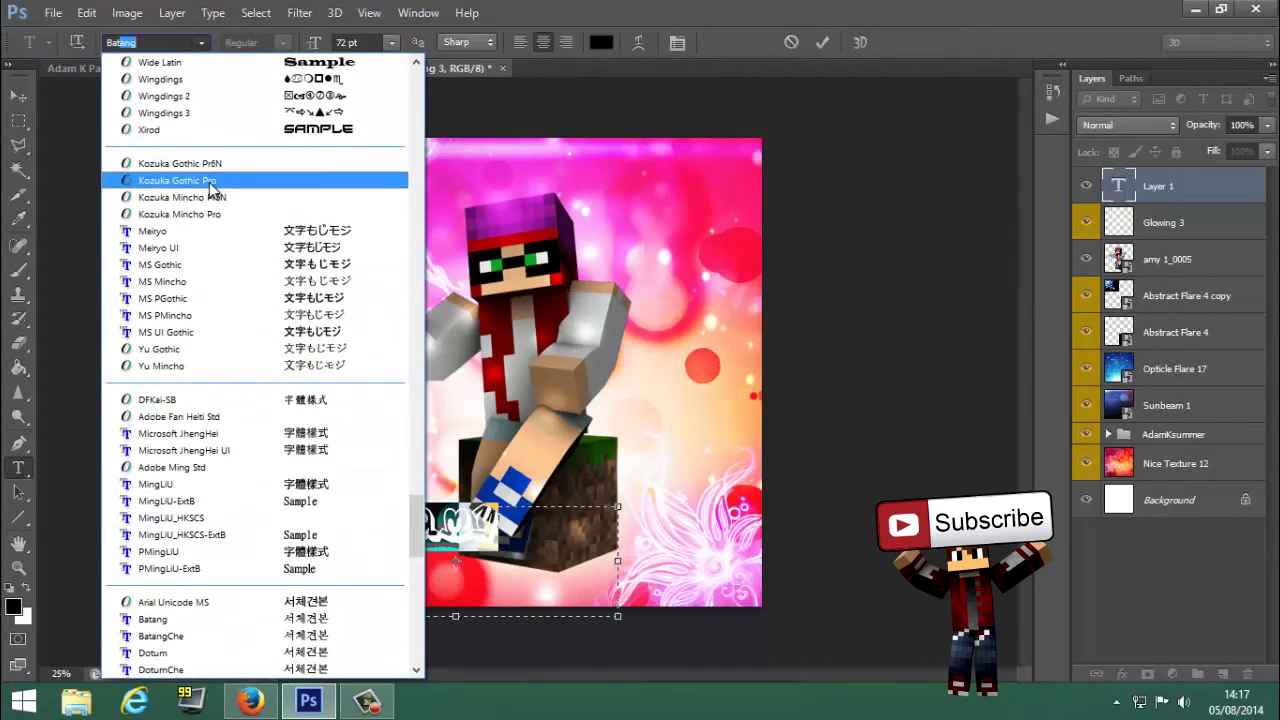
scroll(257, 336, down, 14)
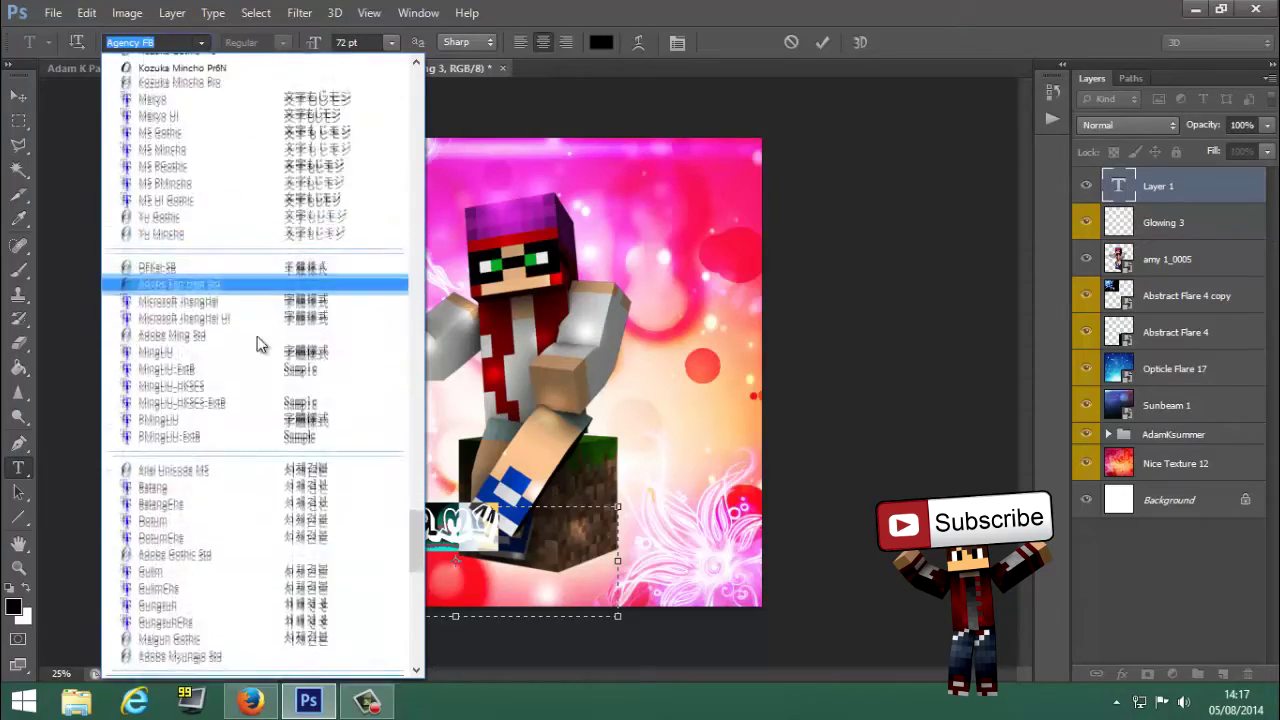
drag(416, 598, 431, 491)
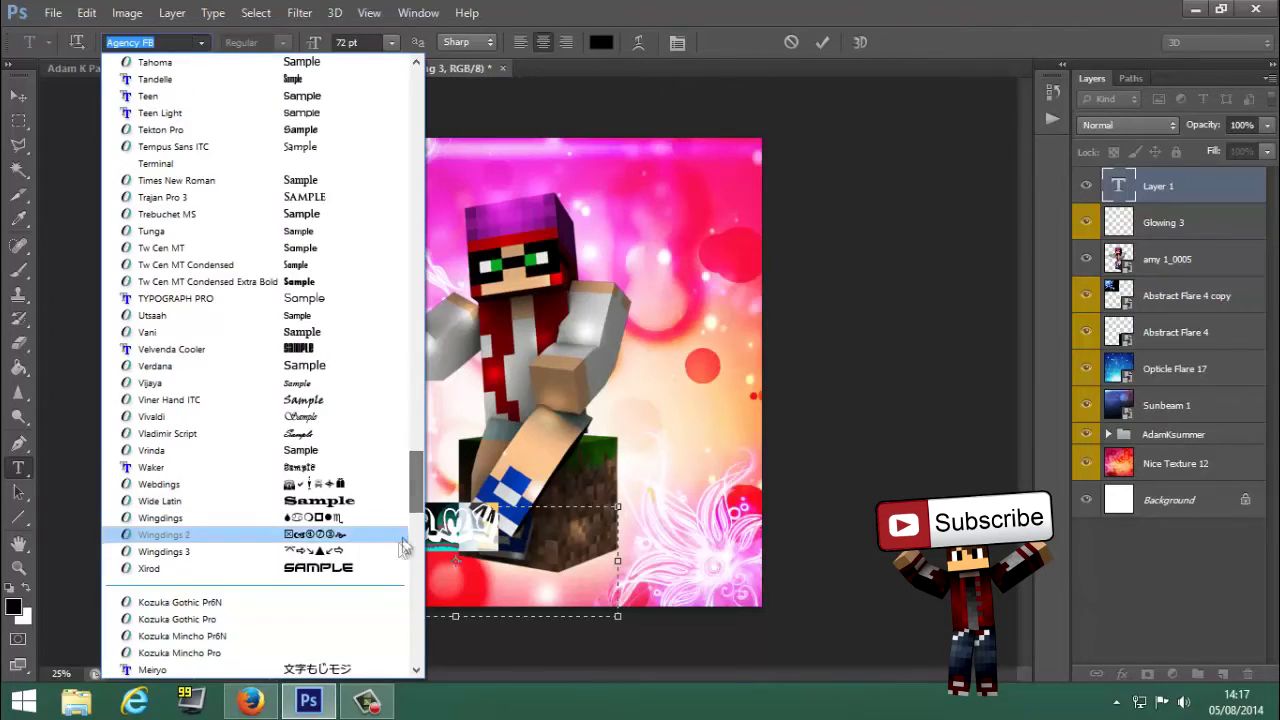
Try the Xirod, Stencil and Neuropol fonts on the name text
click(365, 568)
click(201, 42)
scroll(333, 372, up, 10)
scroll(330, 366, up, 3)
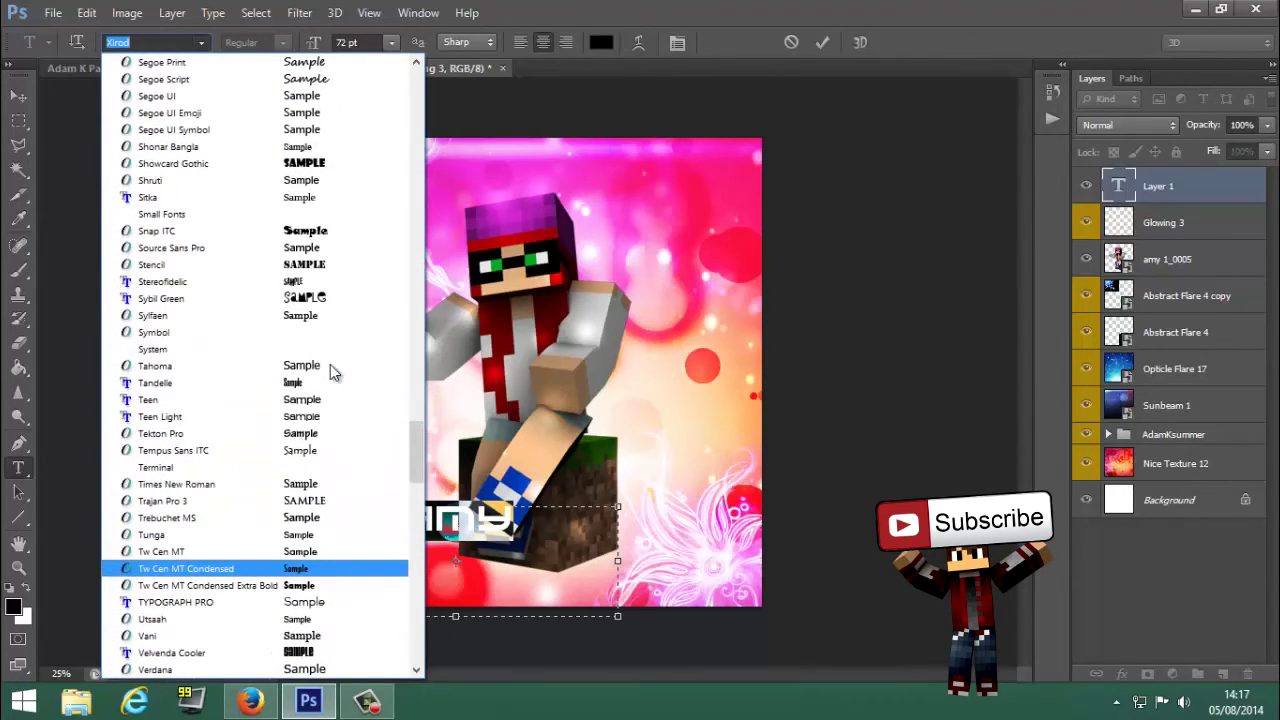
click(348, 264)
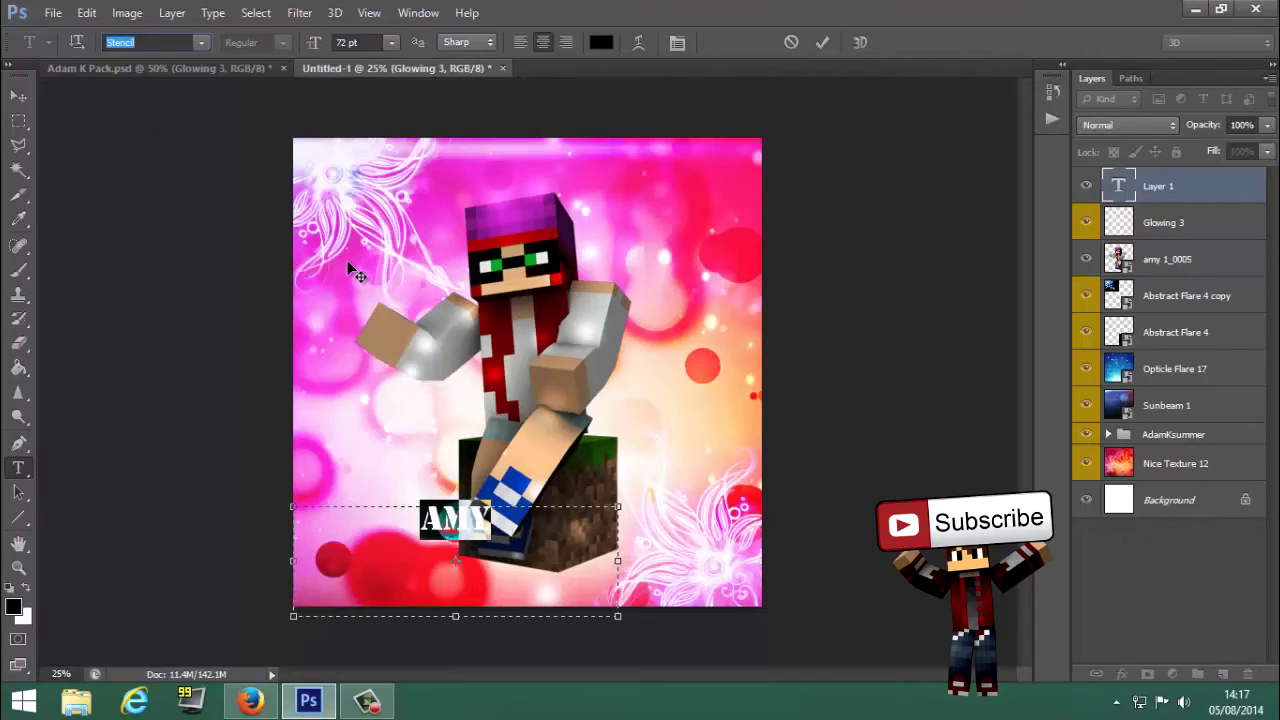
click(201, 42)
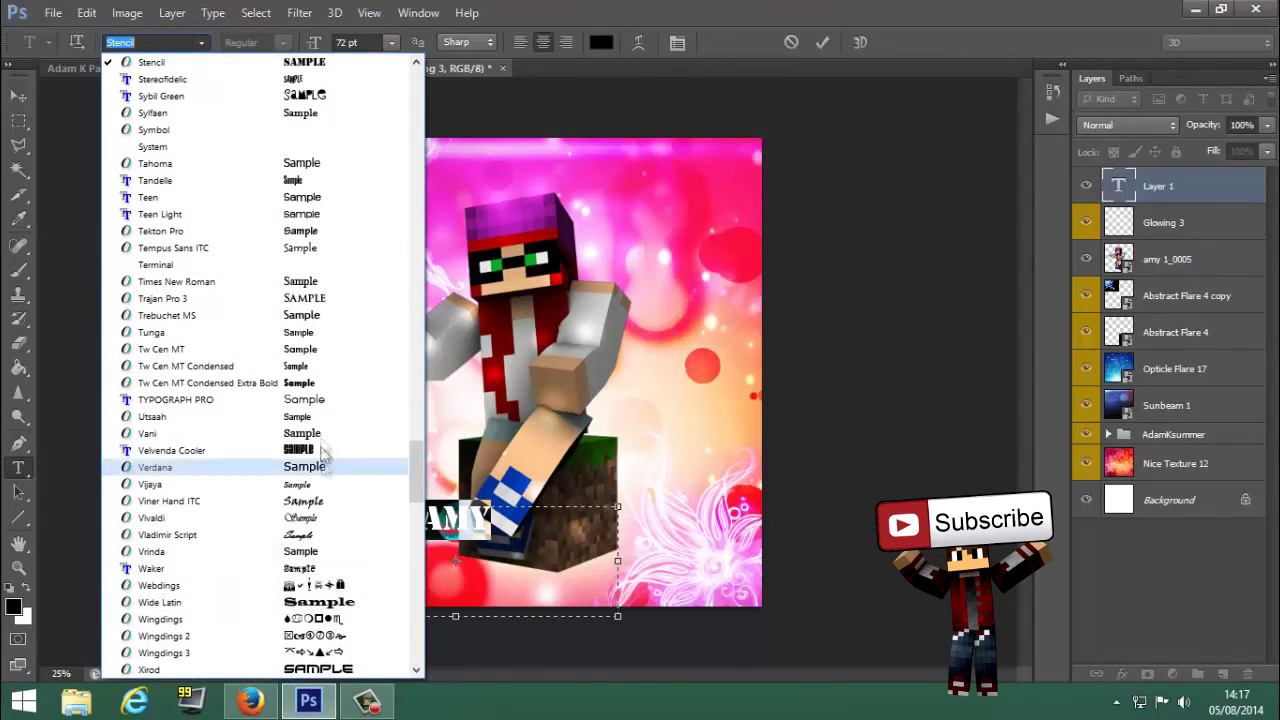
scroll(322, 450, up, 15)
scroll(315, 255, up, 8)
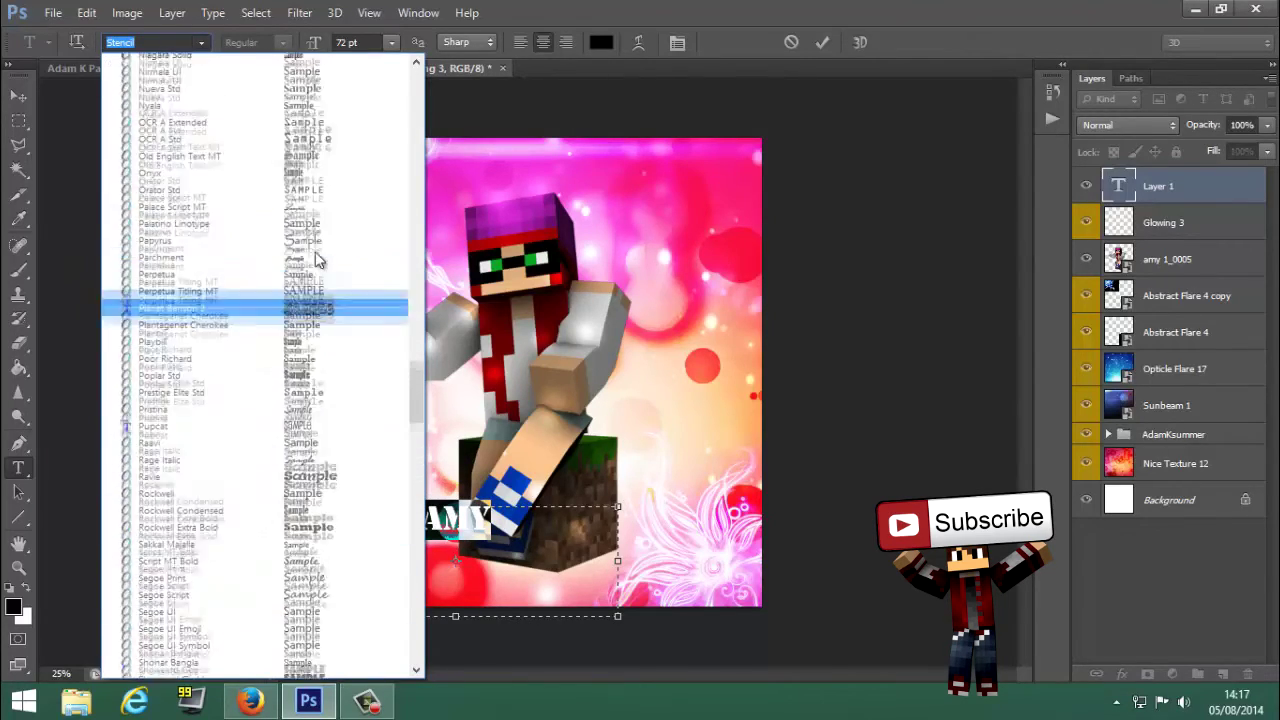
click(330, 372)
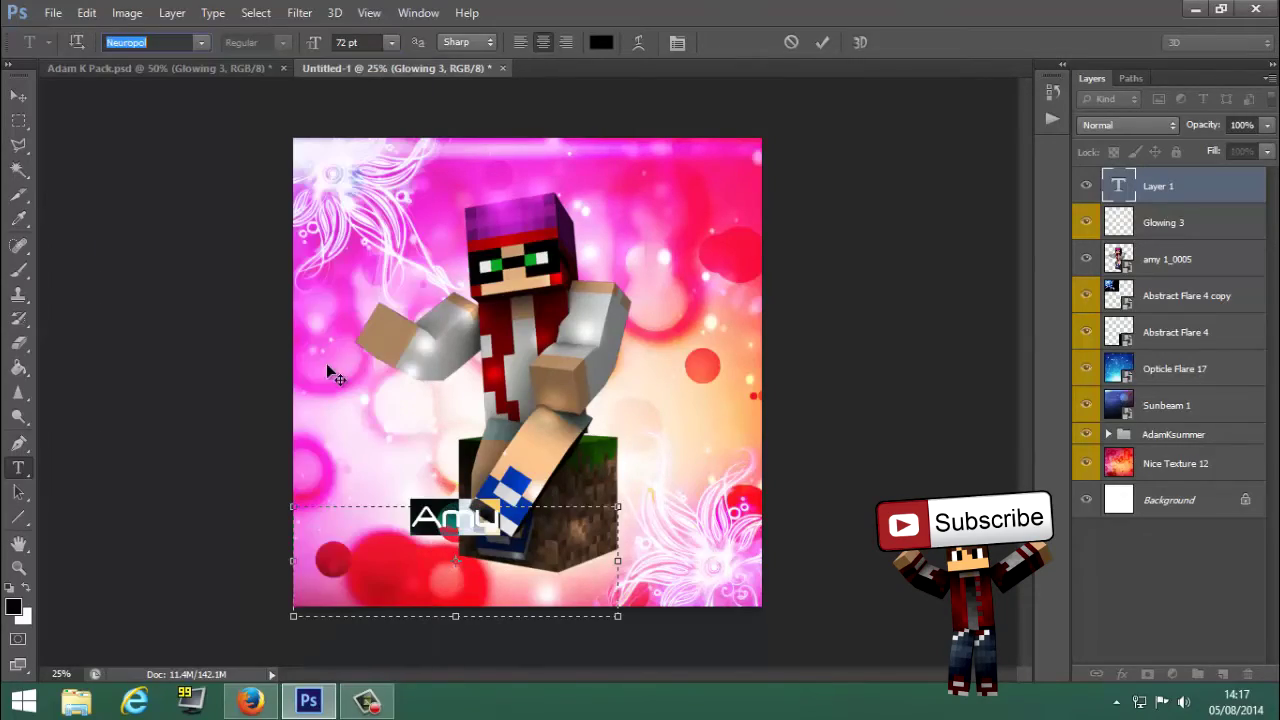
Set the name text's font to MineCrafter 3 and commit the text
click(201, 44)
scroll(340, 300, up, 12)
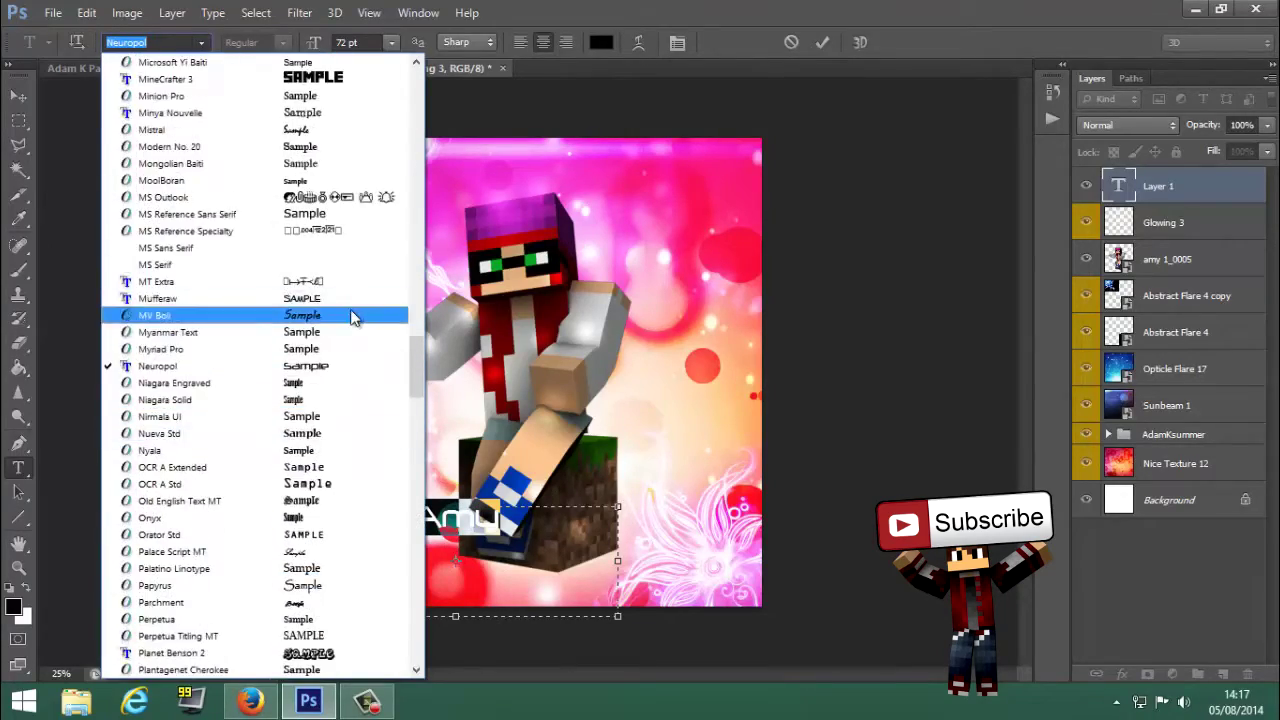
scroll(357, 318, up, 2)
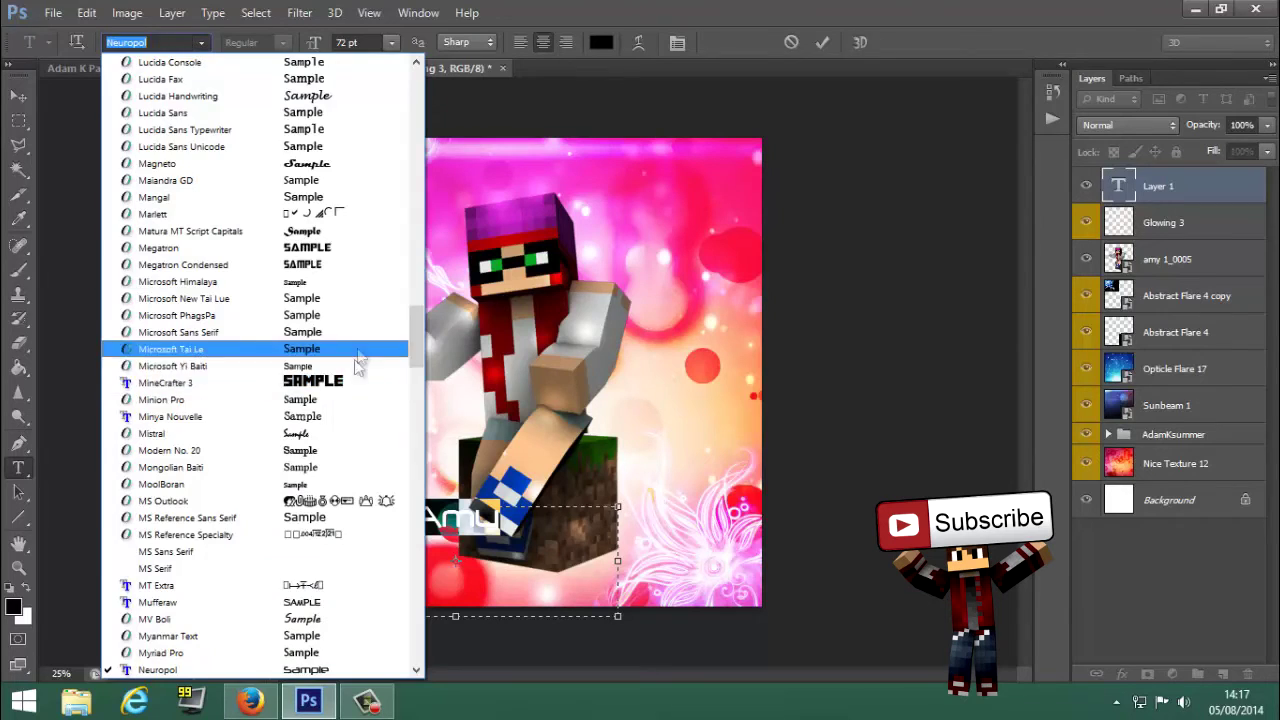
click(370, 390)
drag(528, 528, 392, 531)
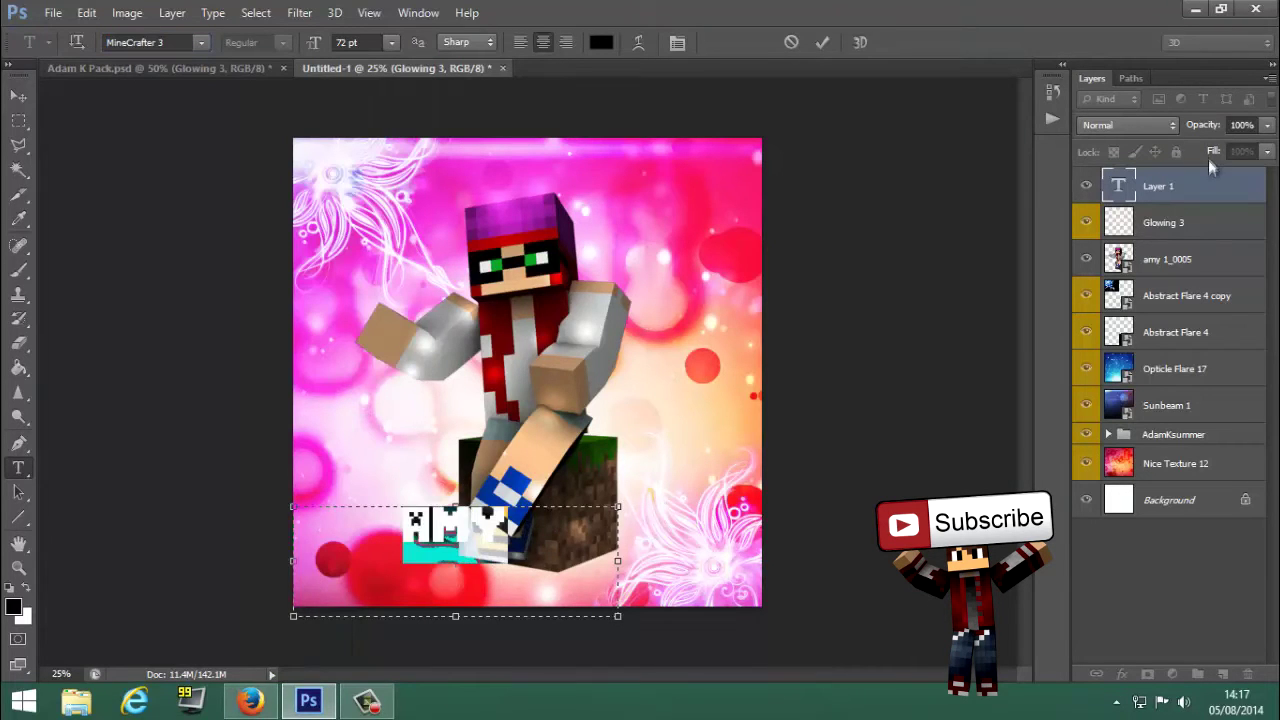
click(1163, 218)
Collapse the Flares + Lights group in the pack document and expand the Pattern subgroup under Textures
click(160, 68)
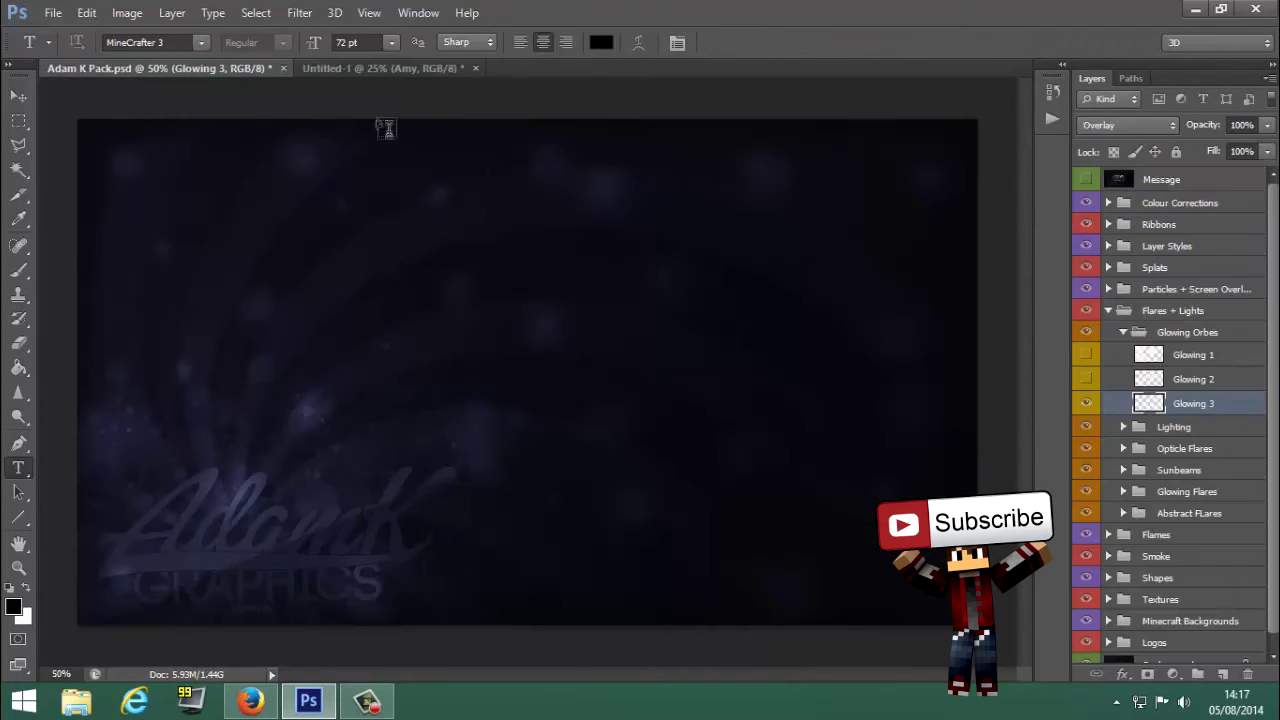
click(1108, 310)
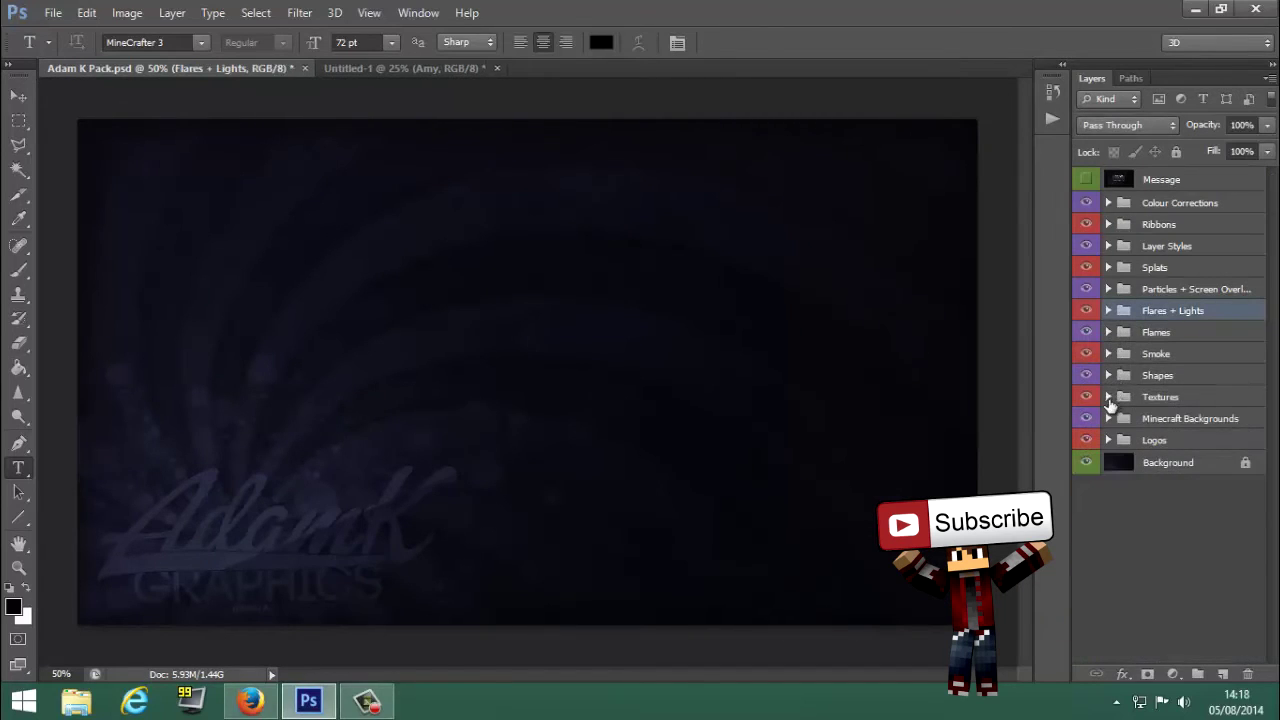
click(1108, 397)
click(1124, 483)
scroll(1095, 568, down, 3)
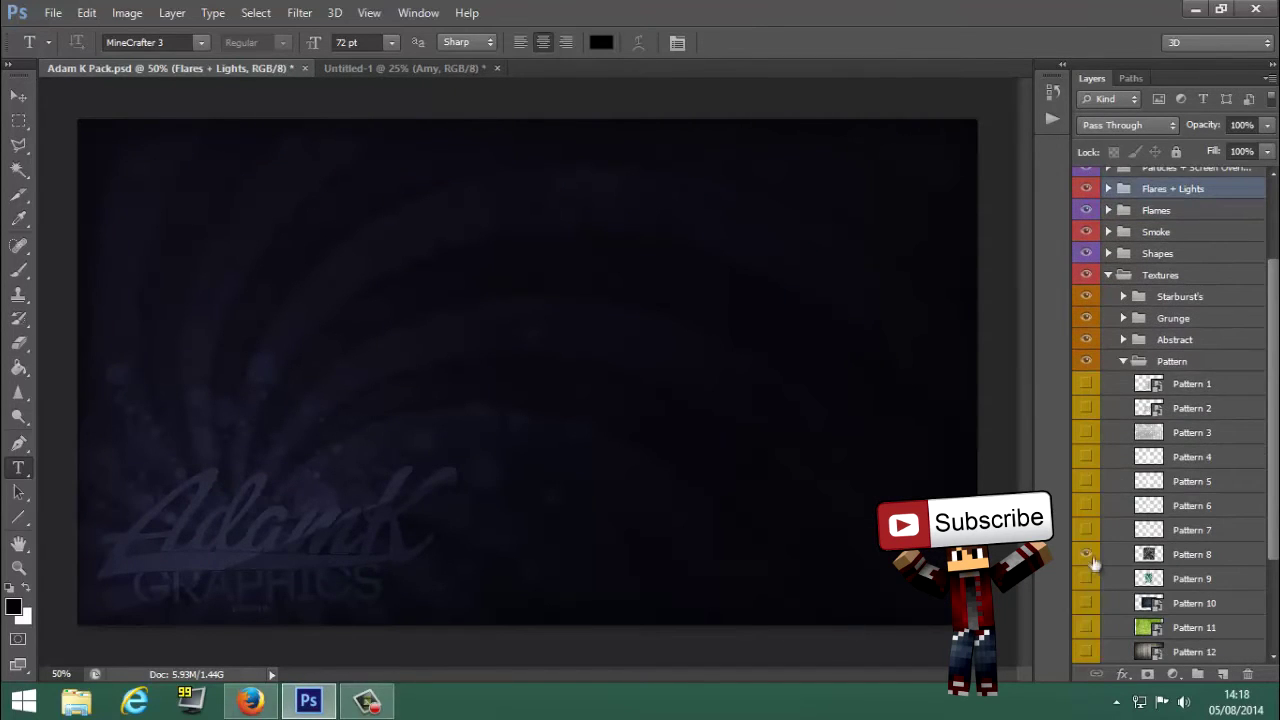
Preview the Pattern 9 to Pattern 14 textures of the pack one at a time
click(1086, 578)
scroll(1090, 584, down, 3)
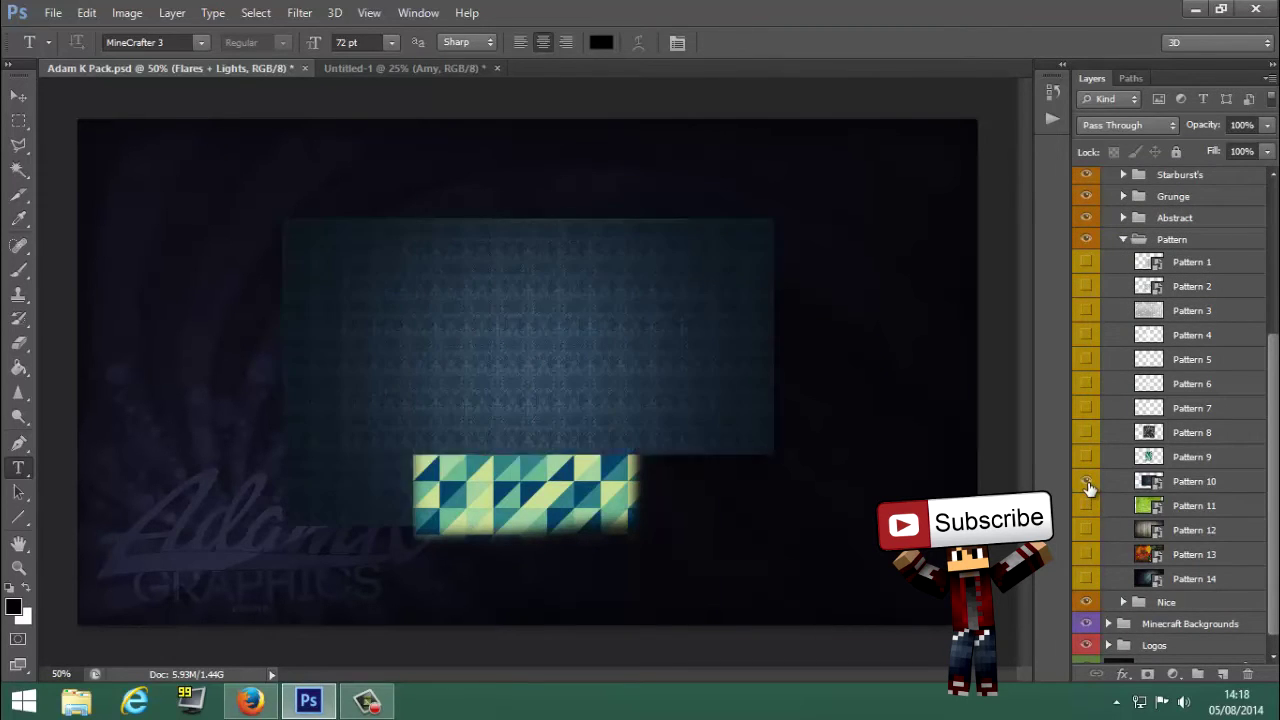
click(1090, 486)
click(1087, 534)
click(1087, 534)
click(1087, 535)
click(1086, 508)
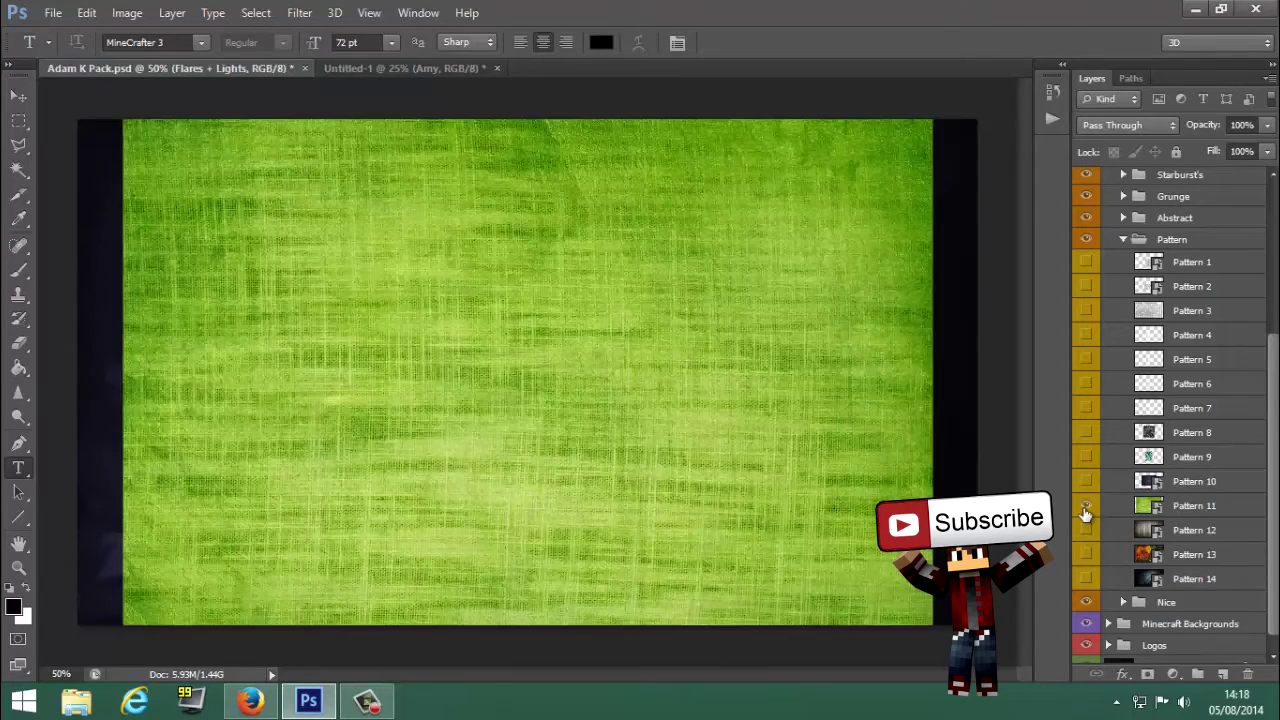
click(1088, 505)
click(1088, 562)
click(1088, 562)
click(1088, 580)
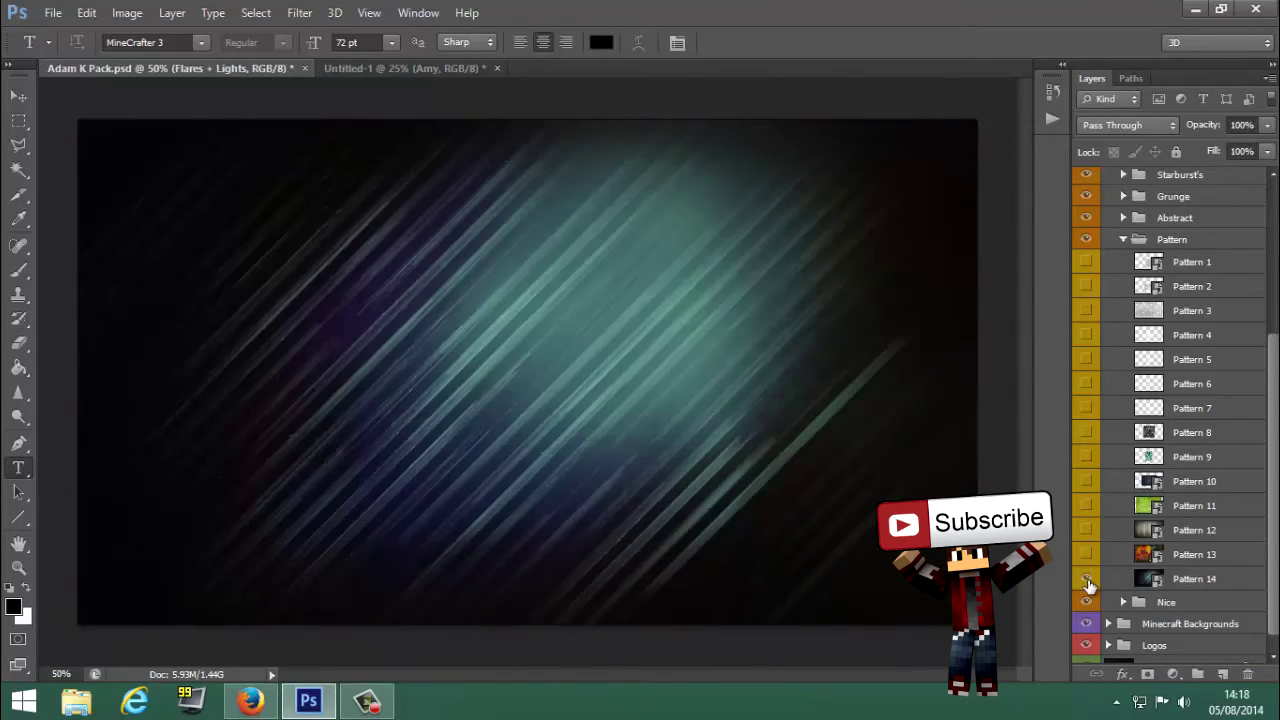
click(1089, 582)
Preview the Pattern 1 to Pattern 4 textures and leave only Pattern 2 visible
scroll(1090, 585, down, 1)
scroll(1090, 585, up, 2)
click(1086, 391)
click(1086, 391)
click(1086, 367)
click(1086, 367)
click(1085, 342)
click(1086, 318)
click(1086, 318)
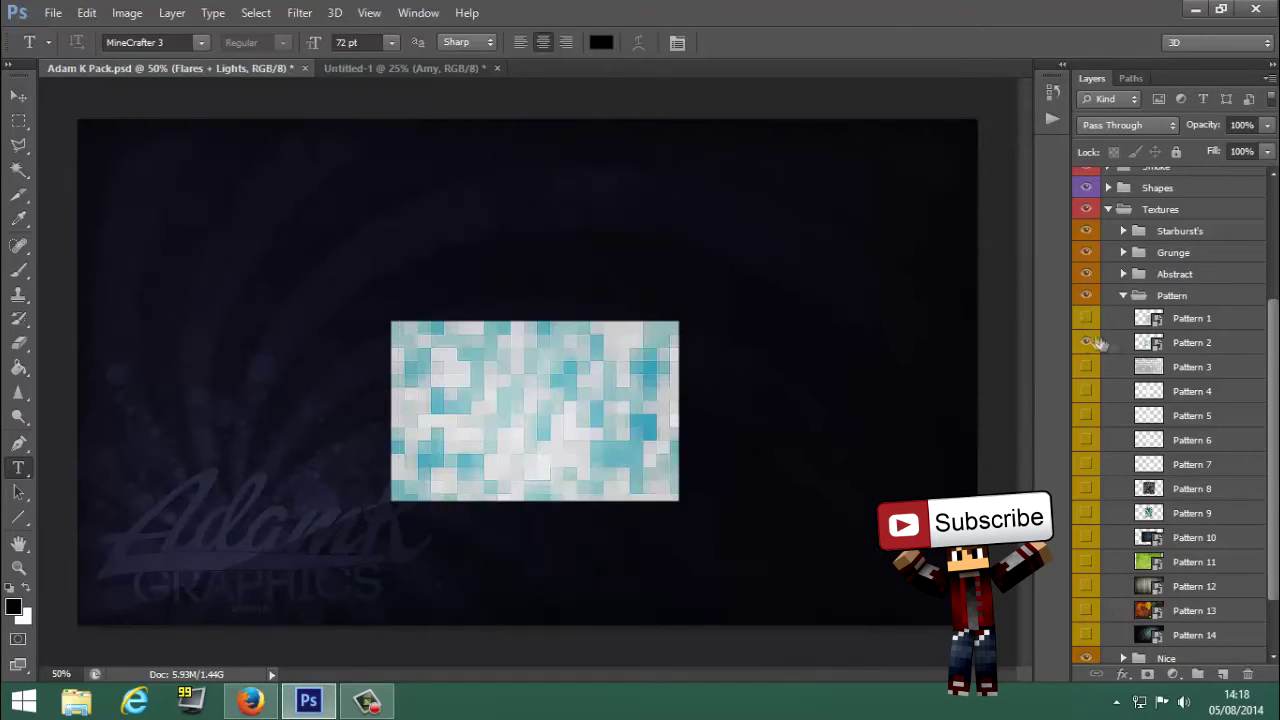
Bring the Pattern 2 texture into Untitled-1, place it over the name text and clip it to the text layer
click(1125, 343)
drag(497, 381, 249, 130)
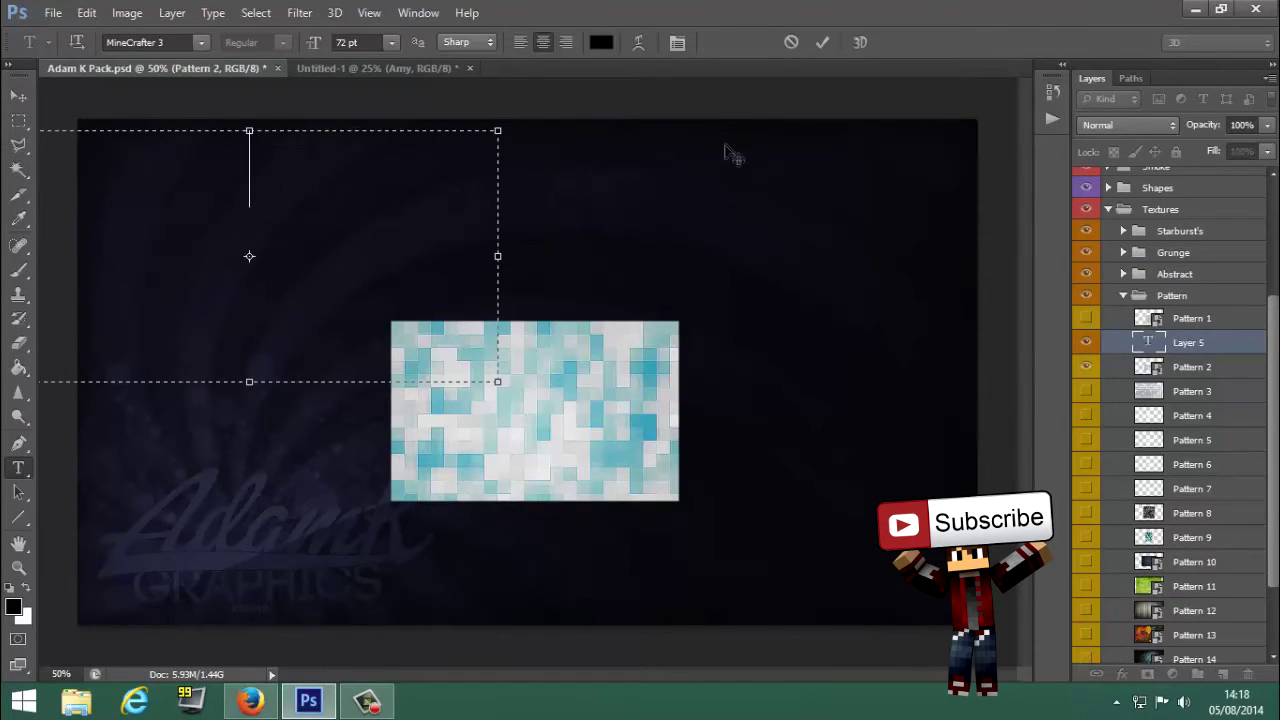
key(Escape)
key(v)
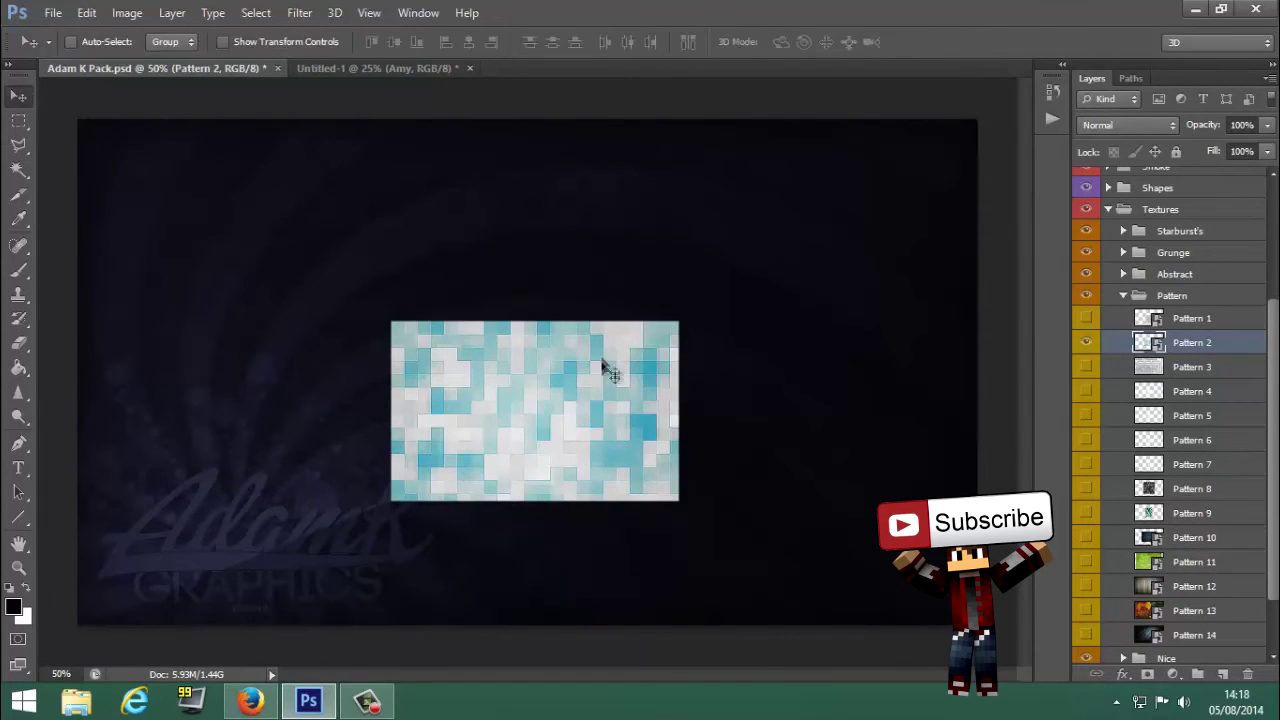
drag(608, 363, 515, 498)
right_click(1176, 195)
click(894, 349)
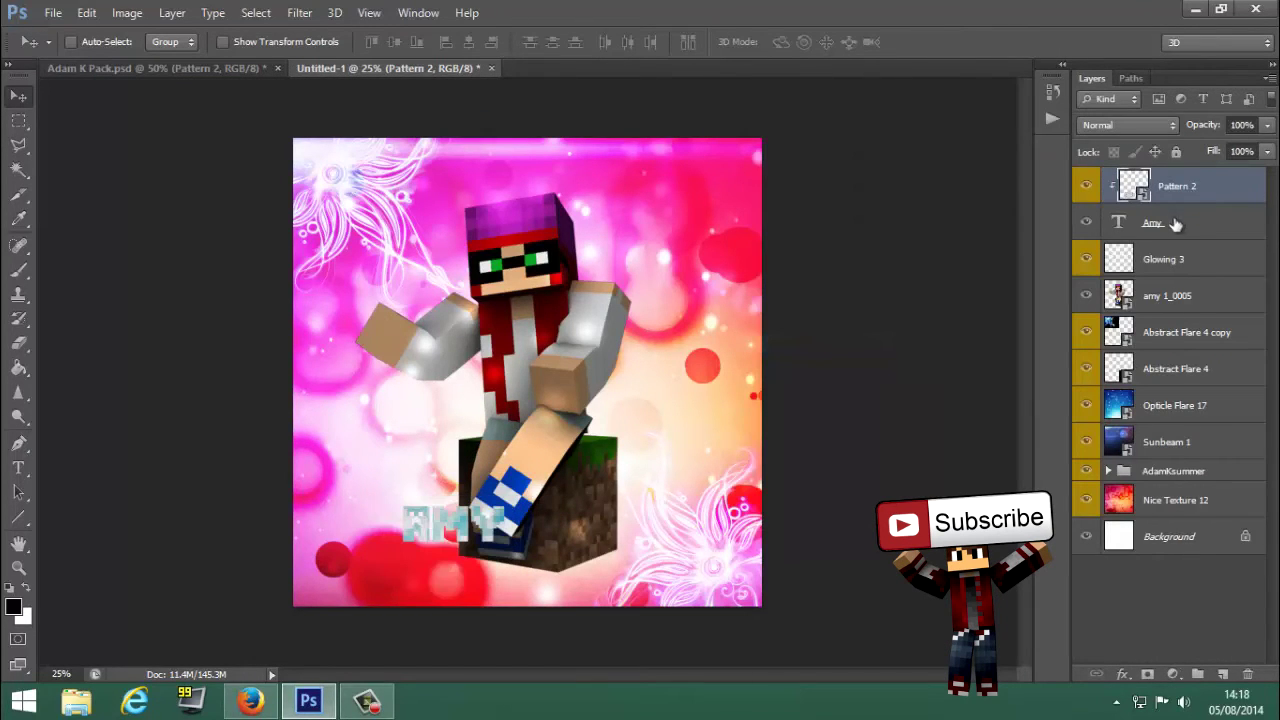
Merge the clipped Pattern 2 layer with the name text layer
ctrl+click(1175, 222)
right_click(1186, 224)
right_click(1218, 188)
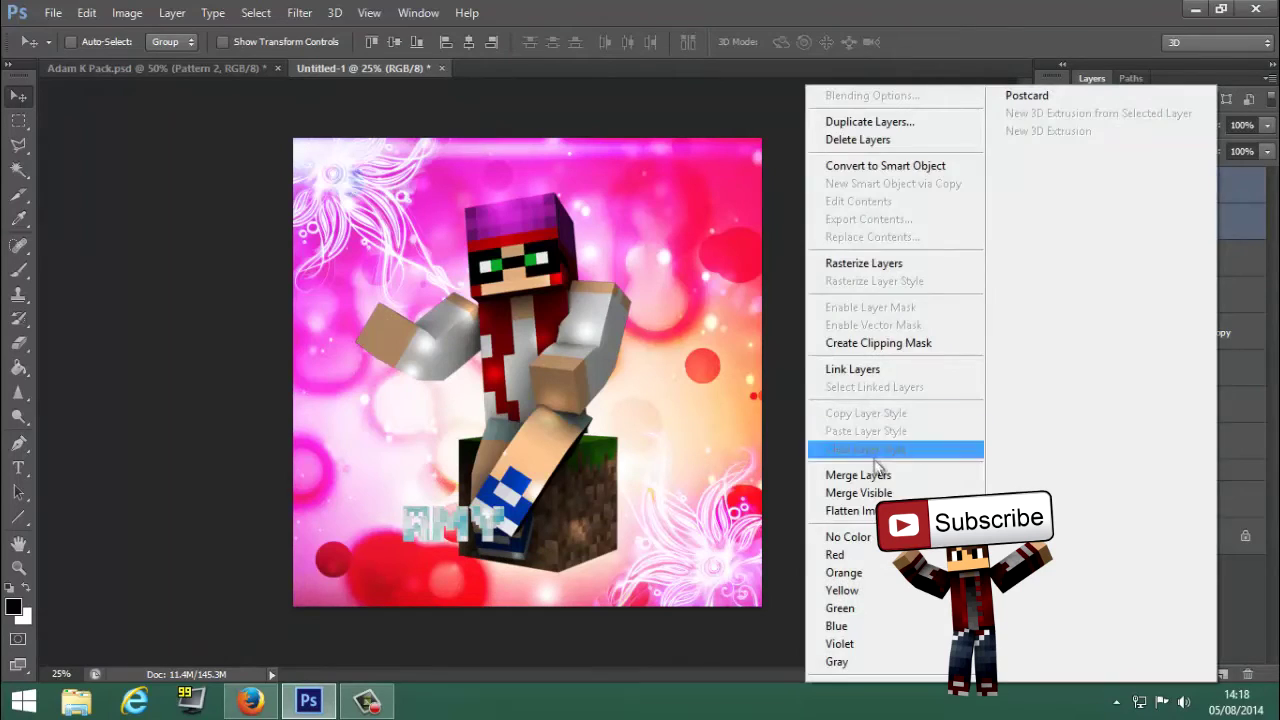
click(872, 476)
Move the merged name to the artwork's lower-left corner and enlarge it until it reaches the grass block
drag(427, 518, 379, 566)
key(ctrl+t)
drag(469, 550, 548, 523)
key(Return)
Add a black outside Stroke of 13 px to the name layer's style
right_click(1150, 195)
click(816, 104)
click(710, 282)
drag(1000, 203, 1042, 212)
scroll(1042, 212, up, 12)
scroll(1041, 213, down, 2)
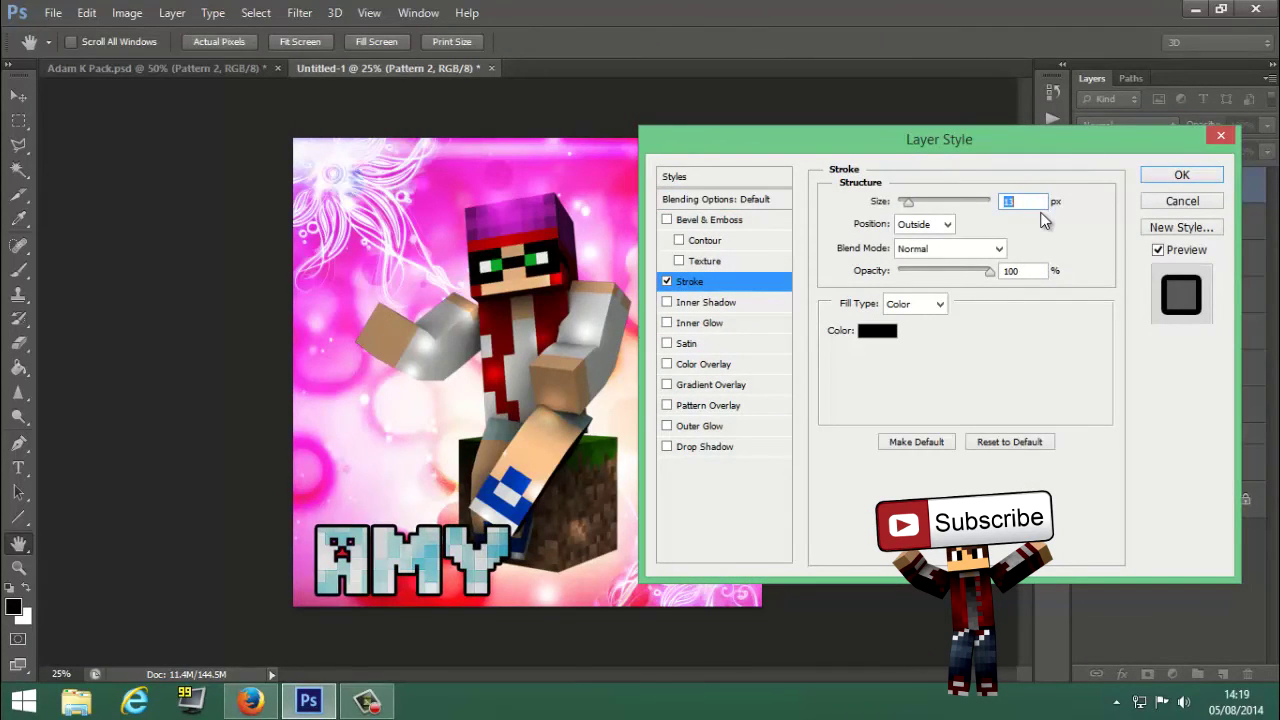
Enable Inner Glow, Outer Glow and Drop Shadow on the name, with the shadow at 100% opacity and 18 px distance
click(699, 323)
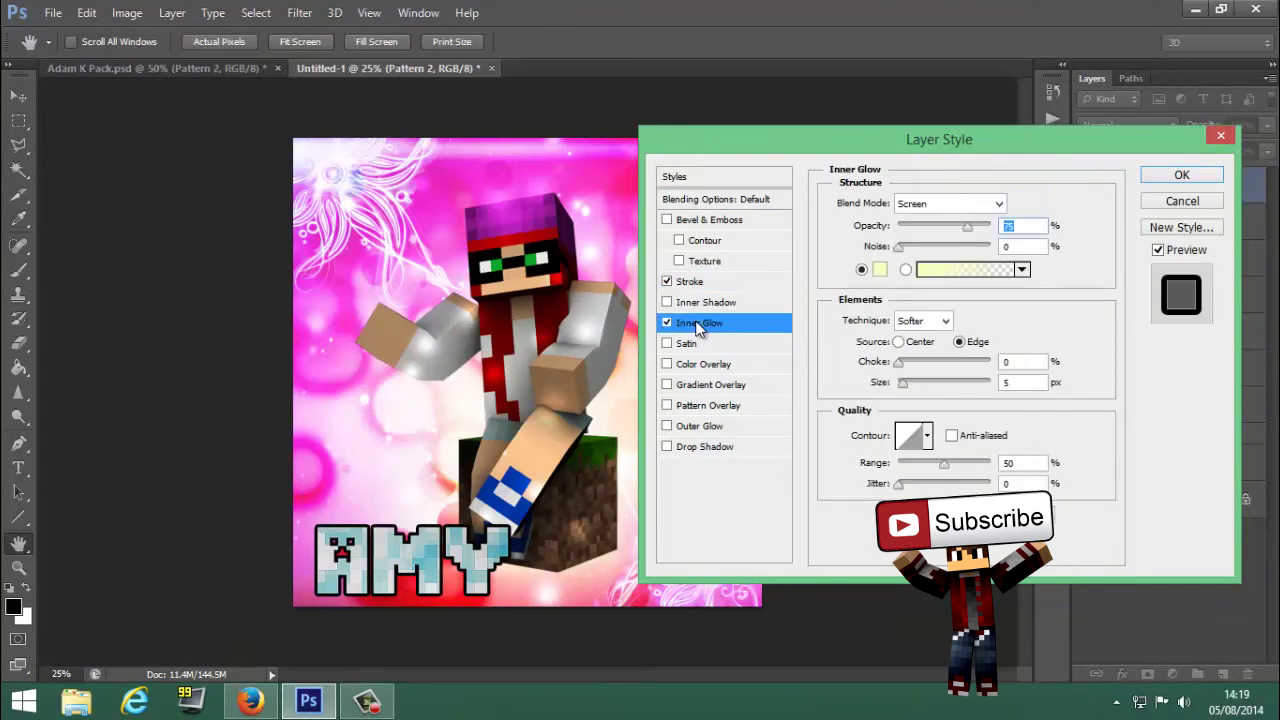
click(687, 427)
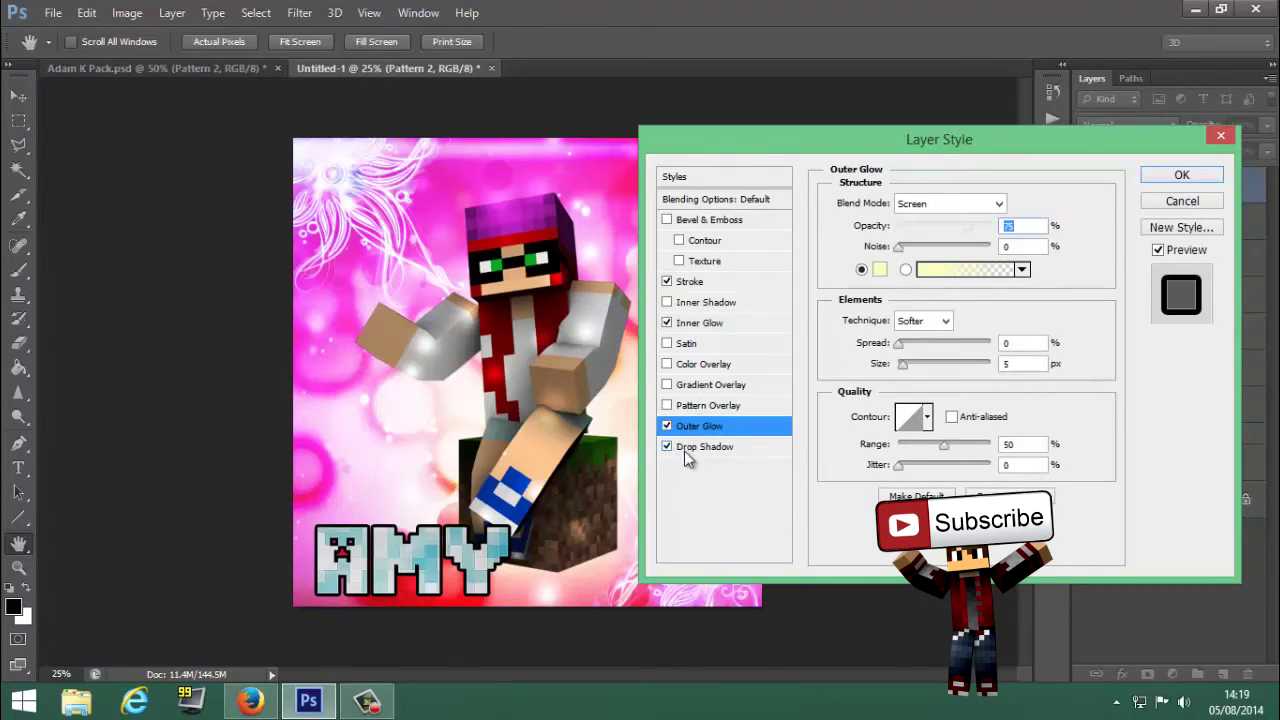
click(686, 450)
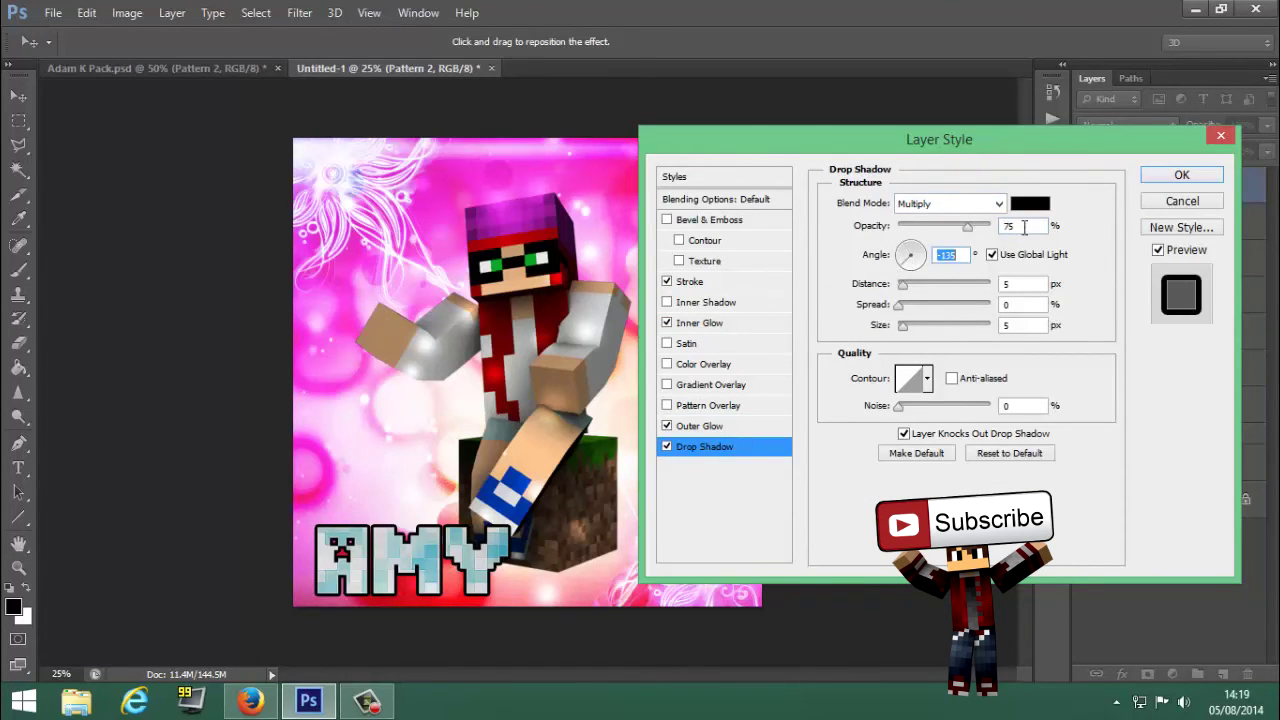
drag(978, 238, 995, 236)
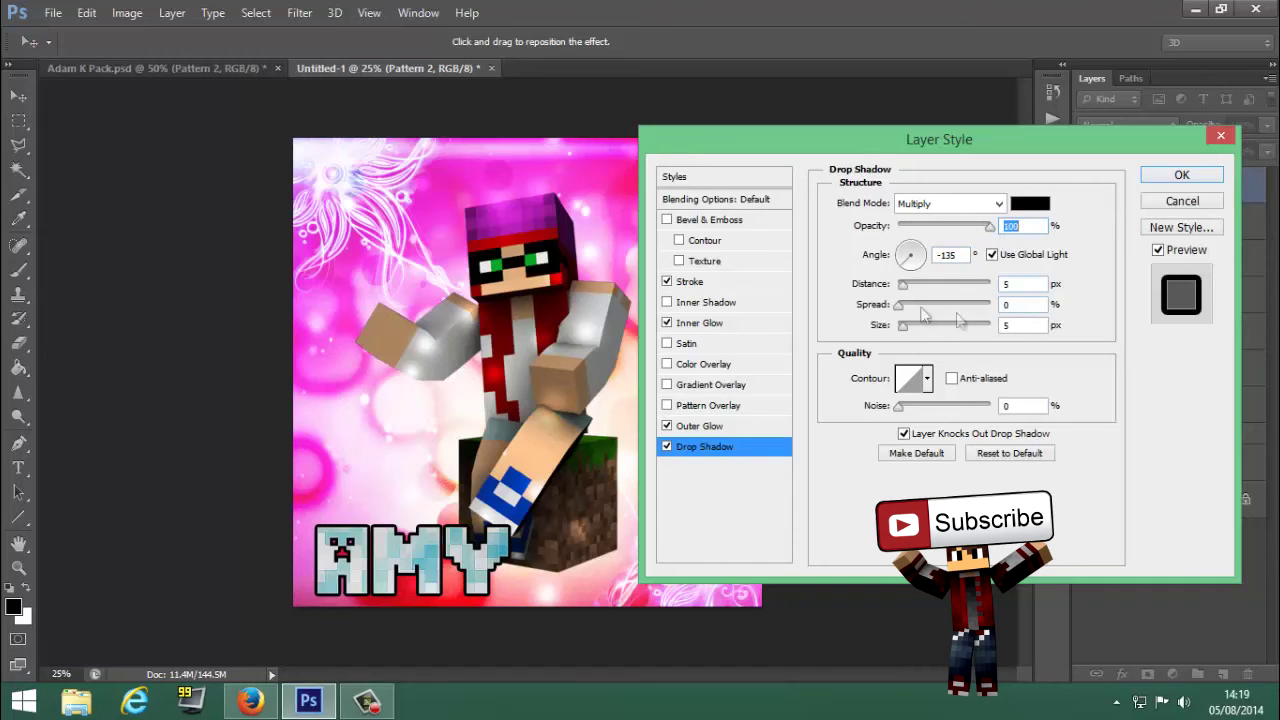
drag(918, 293, 914, 302)
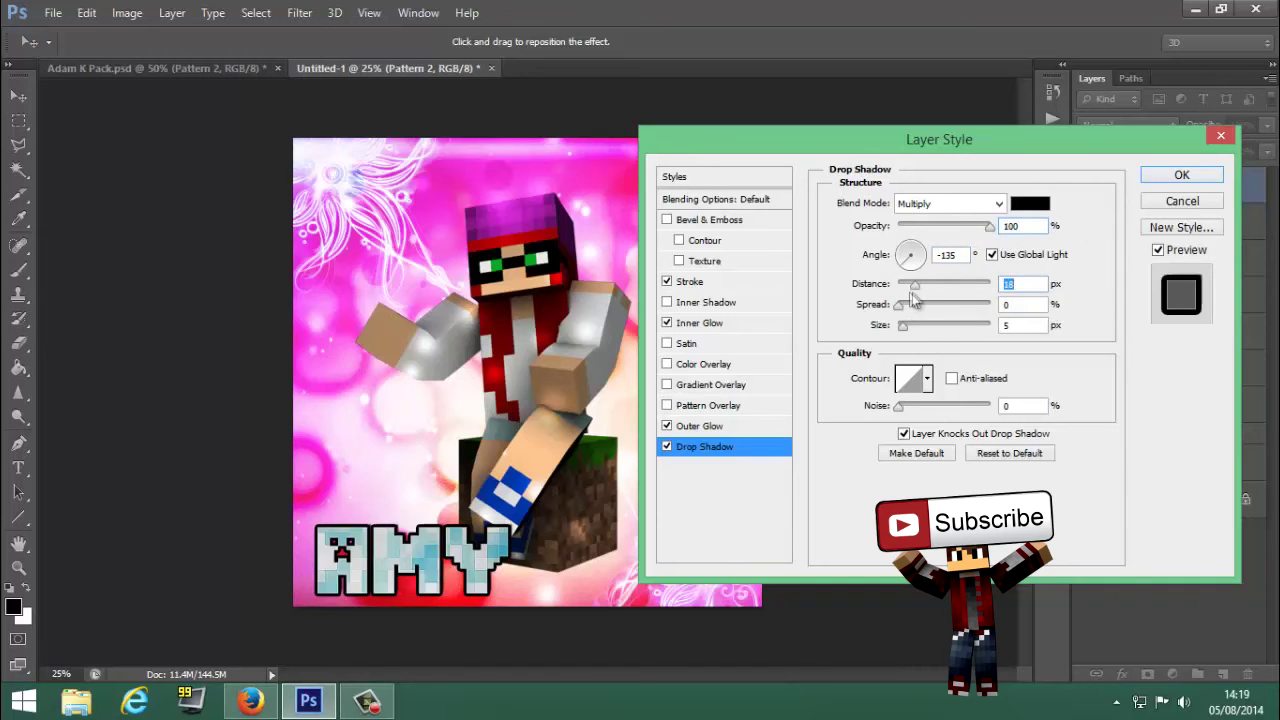
Lower the Outer Glow's opacity slightly and apply the layer style to the name
click(698, 430)
drag(971, 234, 960, 230)
click(1165, 179)
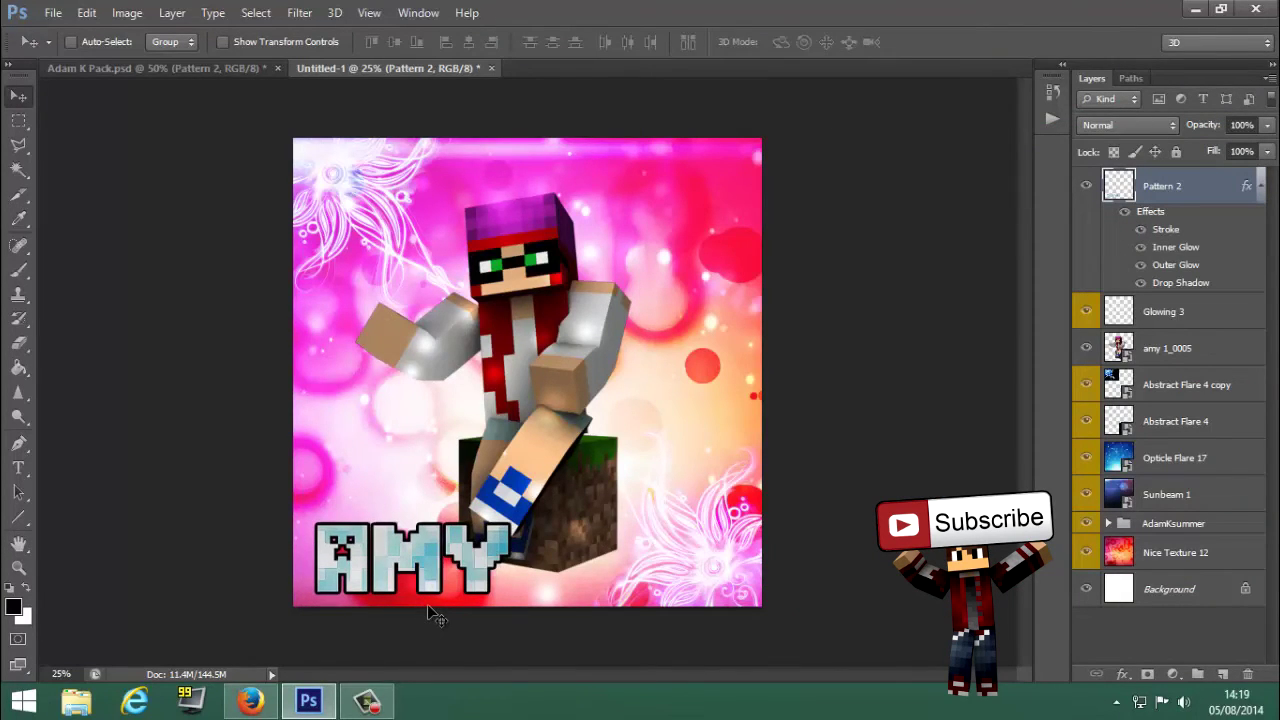
Try a duplicate of the styled name layer above the original, and undo the duplication
right_click(1186, 200)
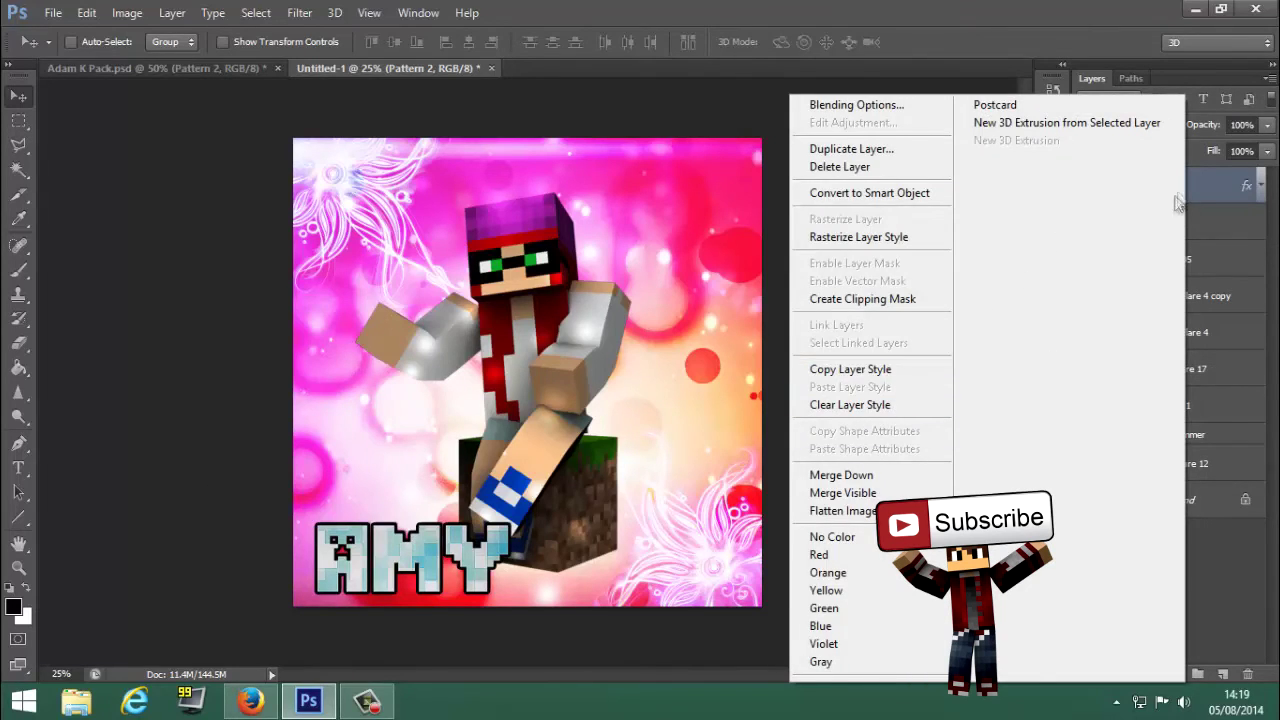
click(772, 388)
alt+drag(392, 566, 420, 456)
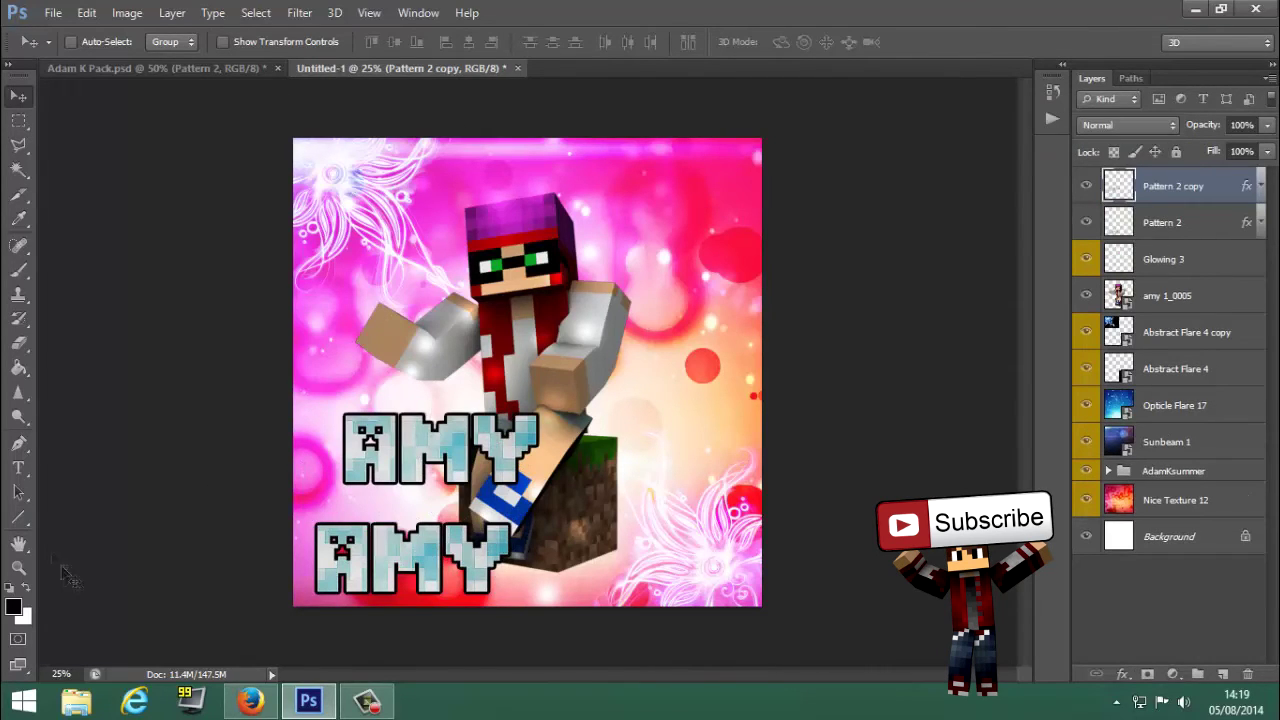
click(19, 470)
click(396, 486)
click(1208, 226)
key(Delete)
click(1200, 190)
key(ctrl+alt+z)
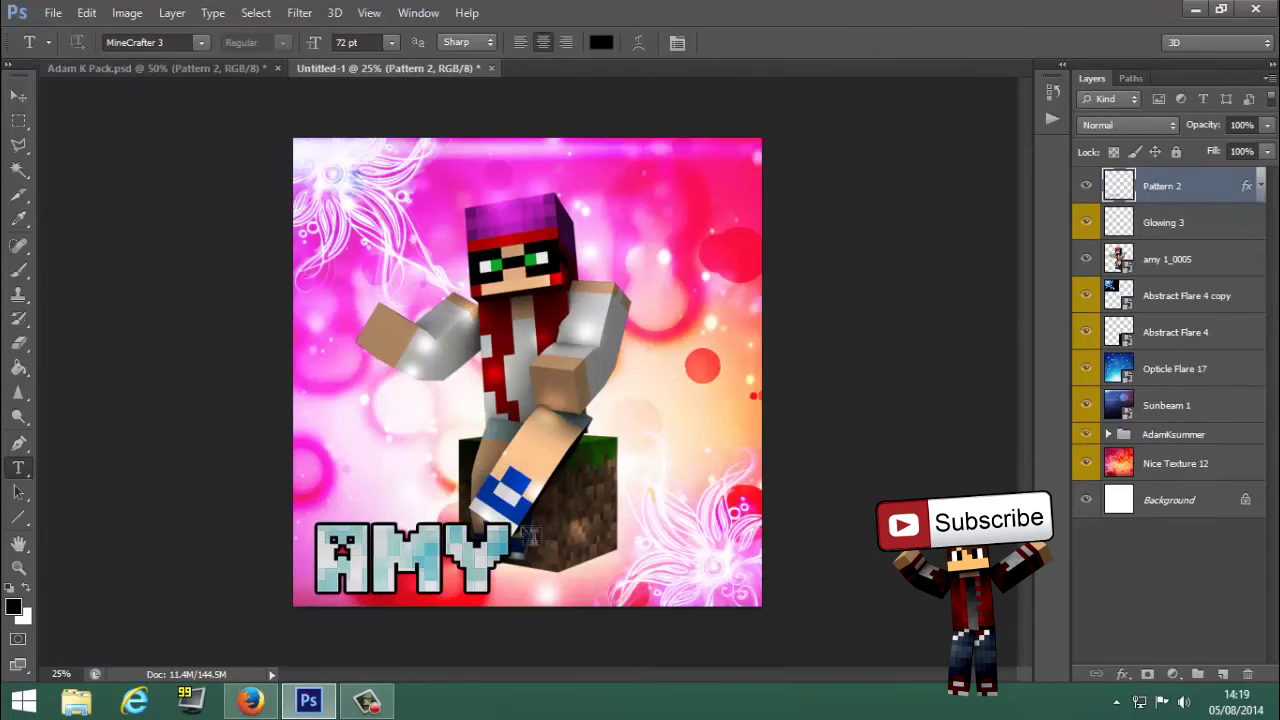
Add the text xxx beside the end of the name in MineCrafter 3 at 30 pt
click(512, 578)
click(391, 42)
click(400, 280)
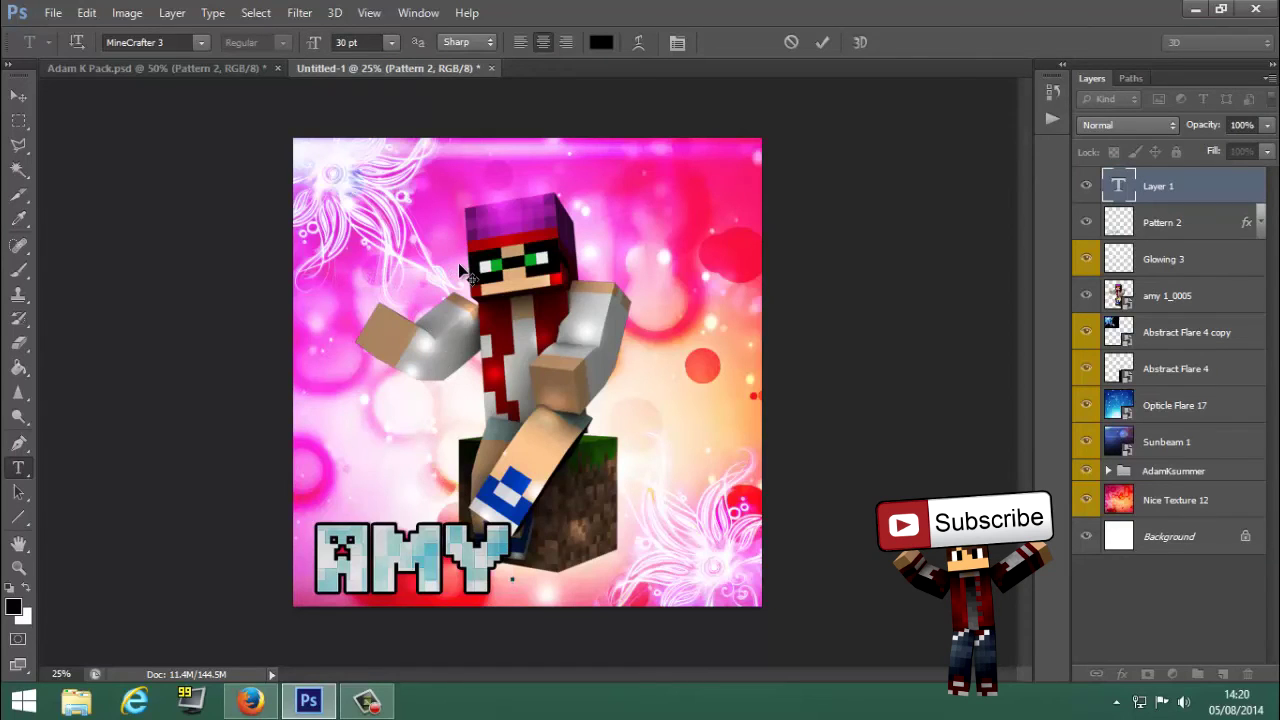
Copy the name layer's style onto the xxx text layer and collapse its effects list
right_click(1181, 207)
click(920, 371)
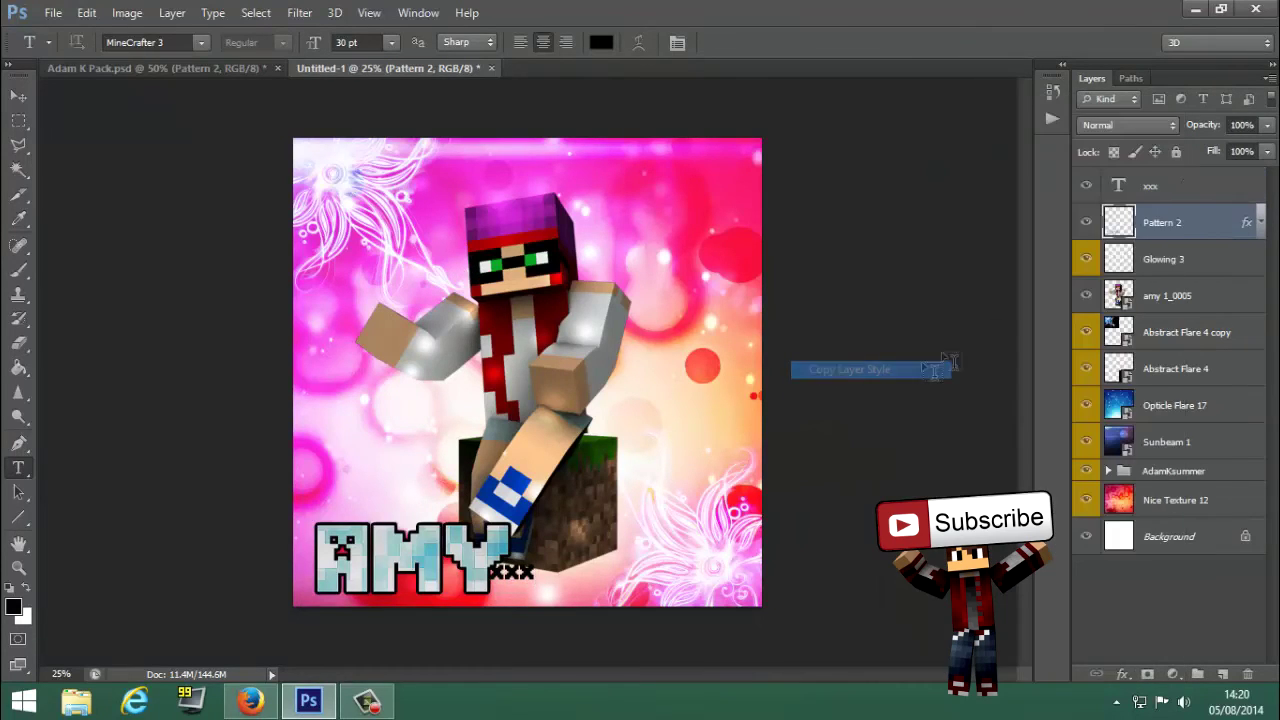
right_click(1190, 196)
click(840, 537)
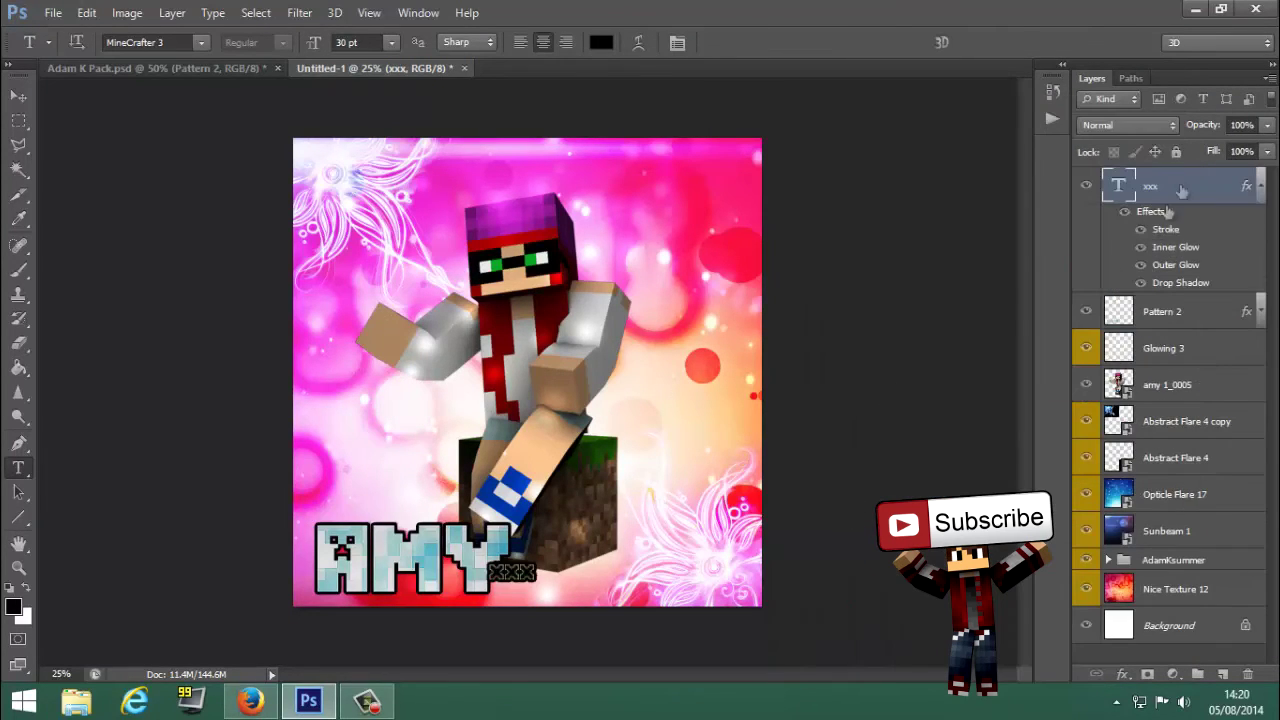
click(1262, 188)
click(80, 706)
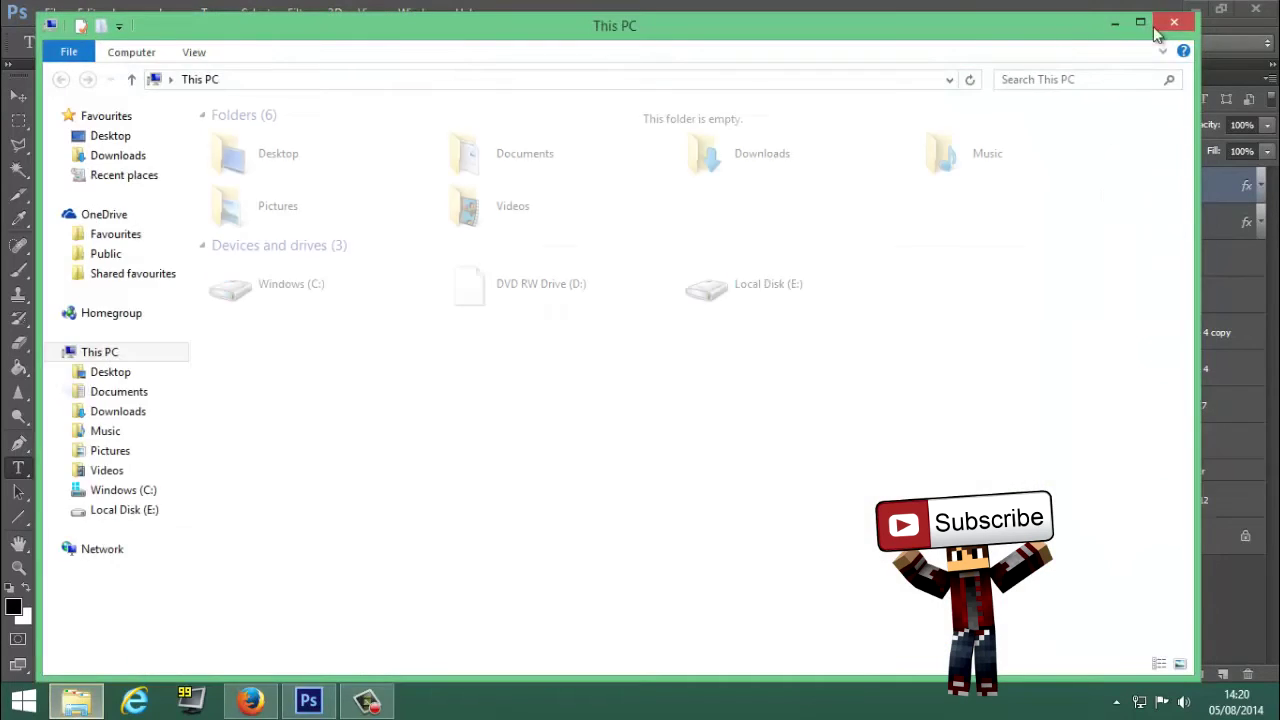
click(1174, 22)
Bring Pattern 2 from the pack document over the xxx text in Untitled-1 and clip it to that text
click(232, 69)
click(20, 98)
drag(425, 340, 476, 552)
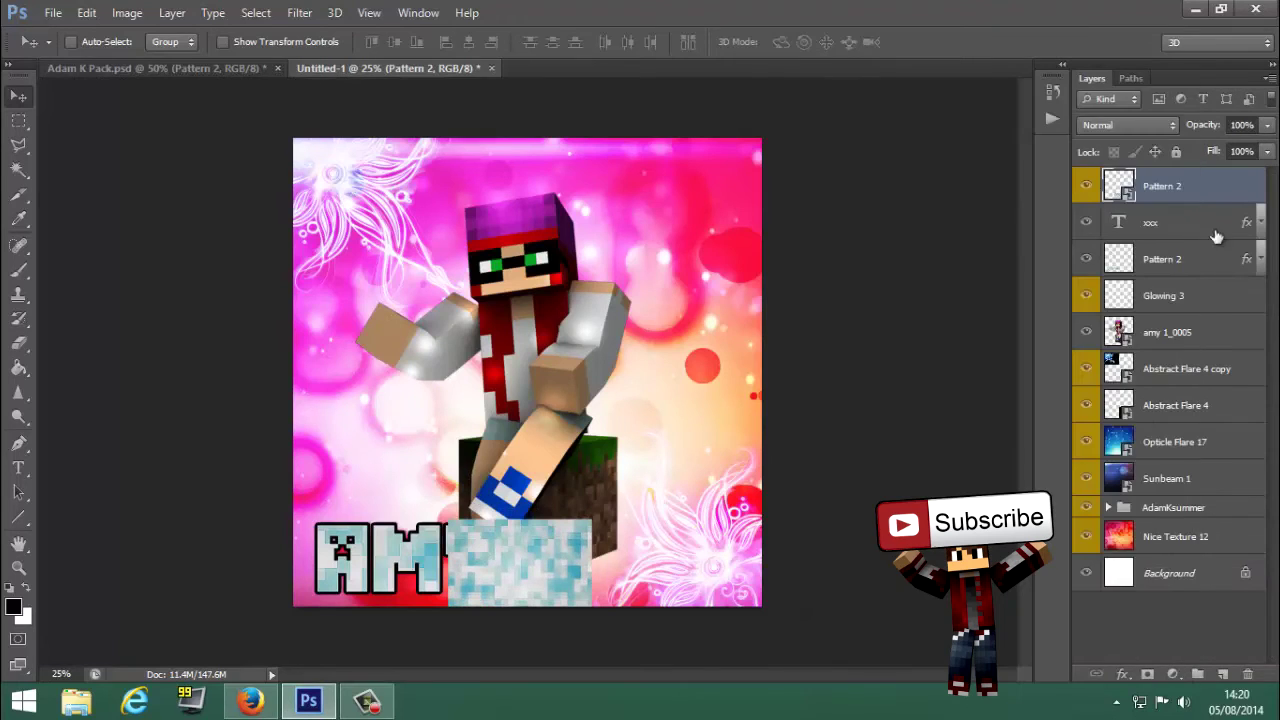
right_click(1200, 210)
click(849, 340)
Merge the clipped Pattern 2 with the xxx text layer and move it about 1.2 cm right and slightly down
right_click(1186, 196)
ctrl+click(1199, 214)
right_click(1190, 216)
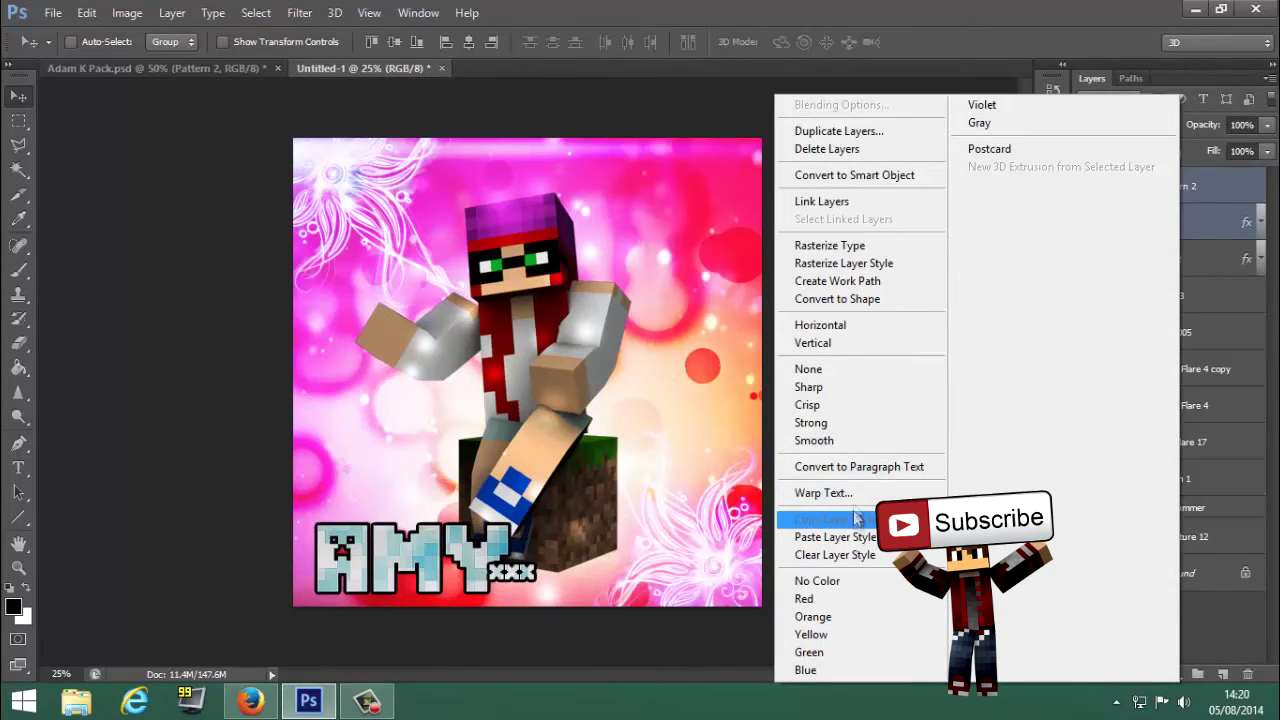
right_click(1217, 181)
click(858, 476)
drag(524, 588, 540, 598)
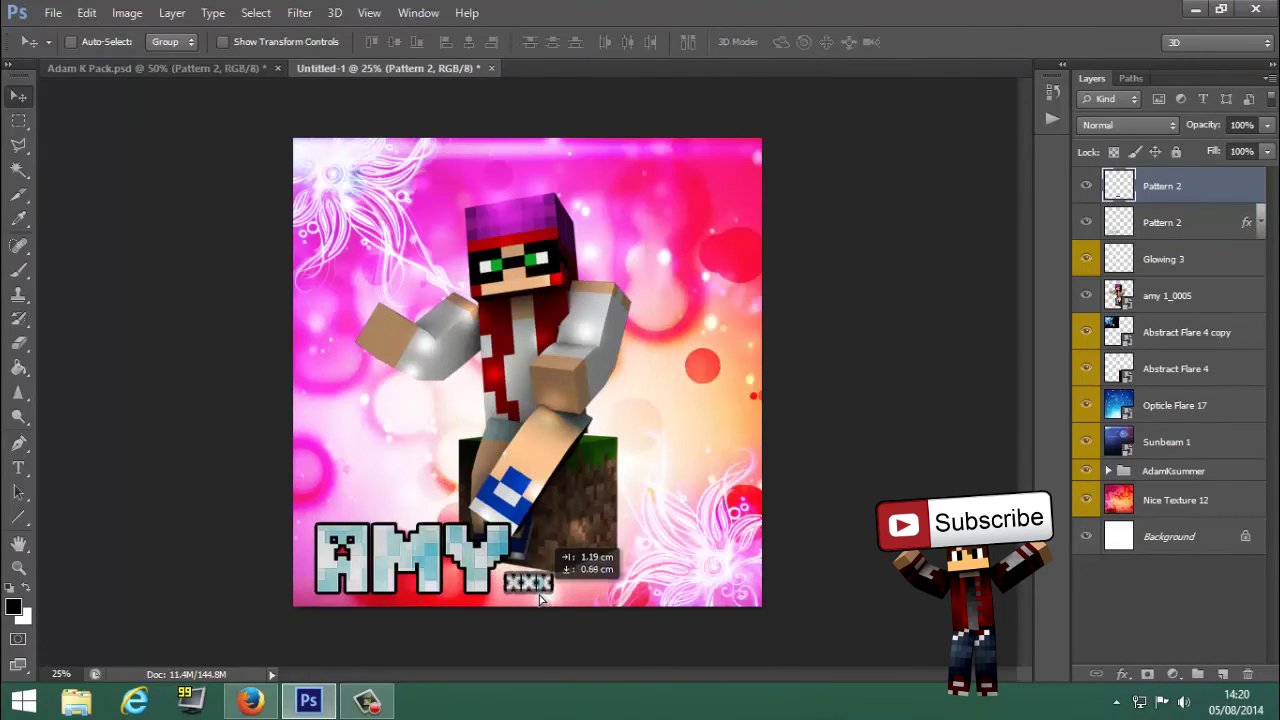
Nudge the name and xxx layers slightly left and up together, and merge them into one layer
shift+click(1183, 222)
mouse_move(402, 655)
mouse_down()
mouse_move(416, 635)
mouse_move(399, 653)
mouse_up()
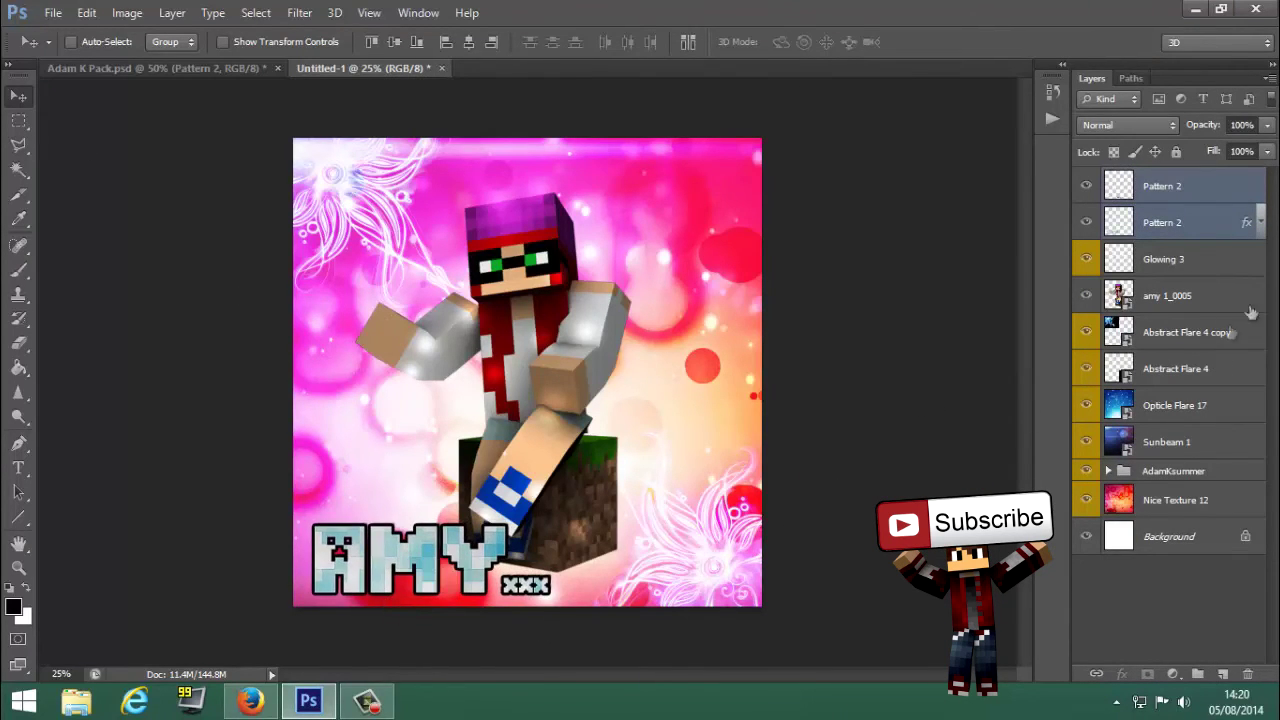
right_click(1175, 222)
click(858, 476)
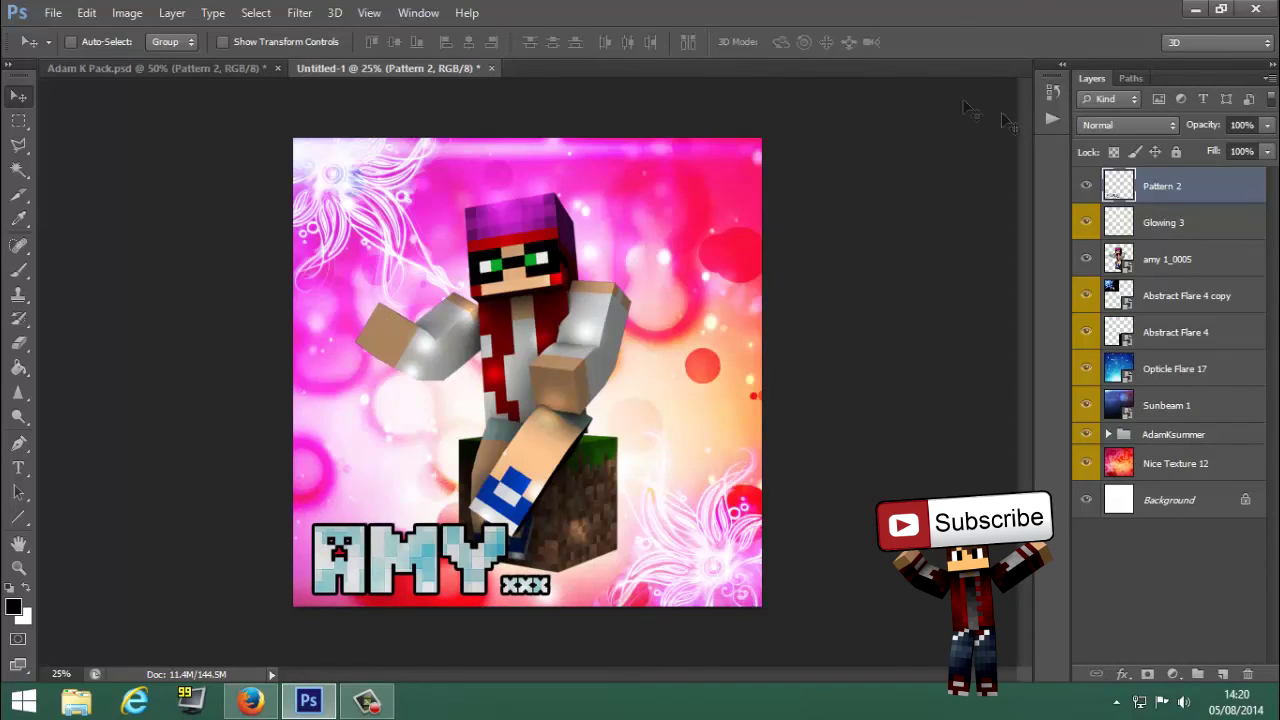